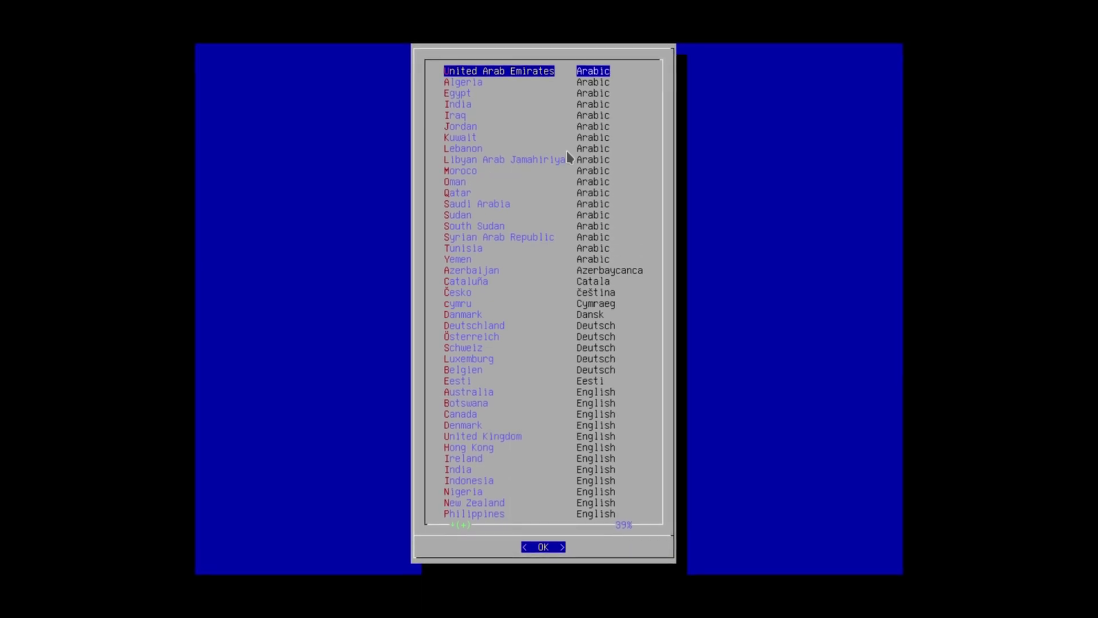
# - Set the installer locale to United States English
pyautogui.press('Down')
pyautogui.press('Down')
pyautogui.press('Down')
pyautogui.press('Down')
pyautogui.press('Down')
pyautogui.press('Down')
pyautogui.press('Down')
pyautogui.press('Down')
pyautogui.press('Down')
pyautogui.press('Down')
pyautogui.press('Down')
pyautogui.press('Down')
pyautogui.press('Down')
pyautogui.press('Down')
pyautogui.press('Down')
pyautogui.press('Down')
pyautogui.press('Down')
pyautogui.press('Down')
pyautogui.press('Down')
pyautogui.press('Down')
pyautogui.press('Down')
pyautogui.press('Down')
pyautogui.press('Down')
pyautogui.press('Down')
pyautogui.press('Down')
pyautogui.press('Down')
pyautogui.press('Down')
pyautogui.press('Down')
pyautogui.press('Down')
pyautogui.press('Down')
pyautogui.press('Down')
pyautogui.press('Down')
pyautogui.press('Down')
pyautogui.press('Down')
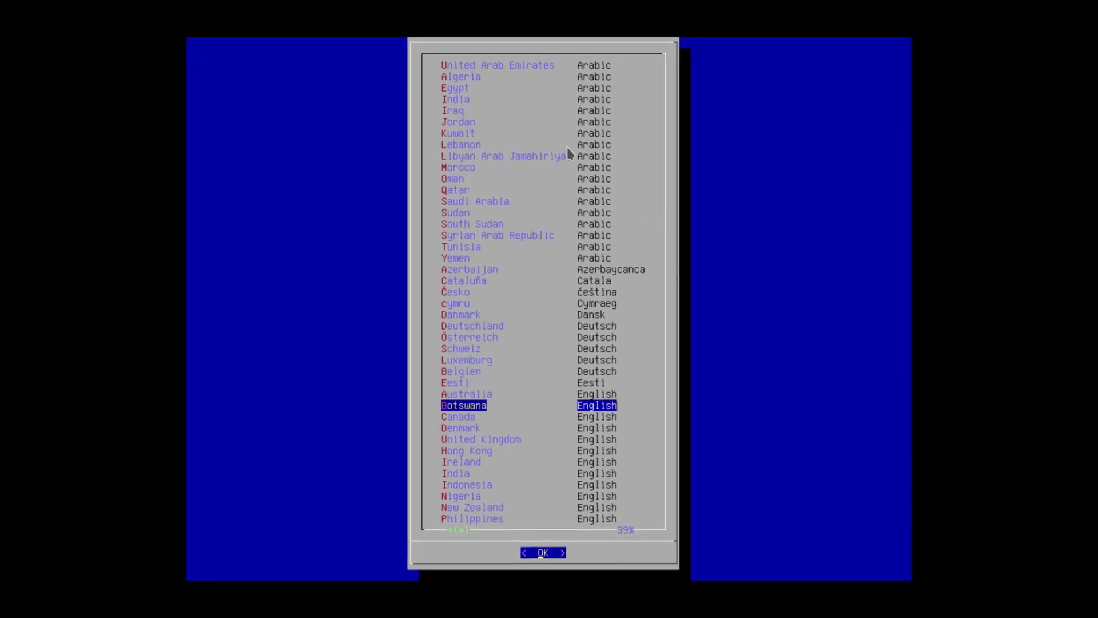
pyautogui.press('Down')
pyautogui.press('Down')
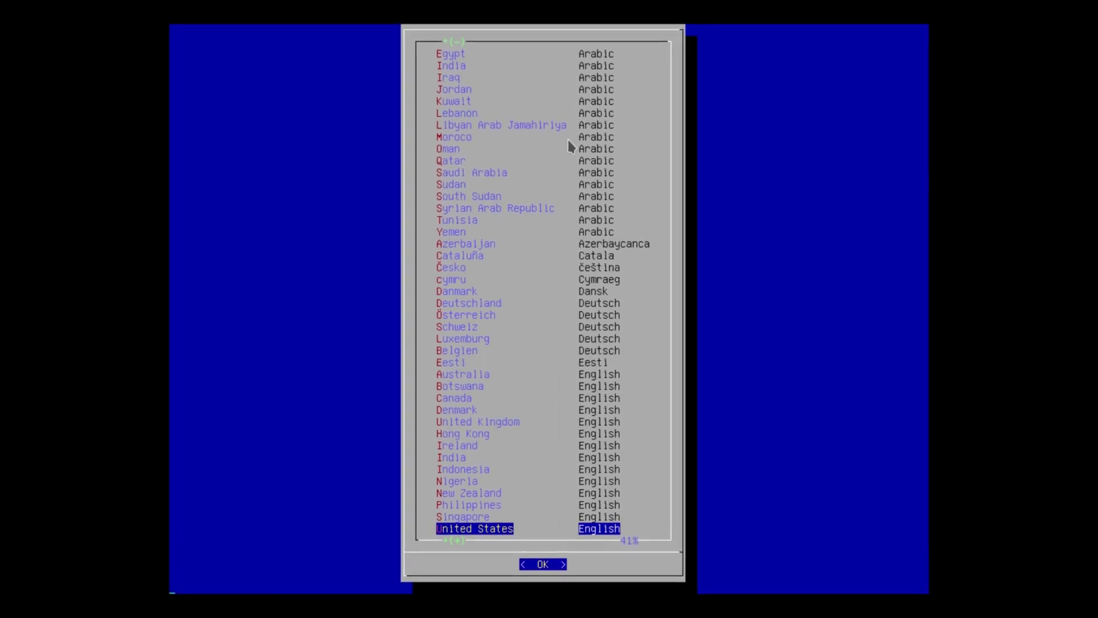
pyautogui.press('Return')
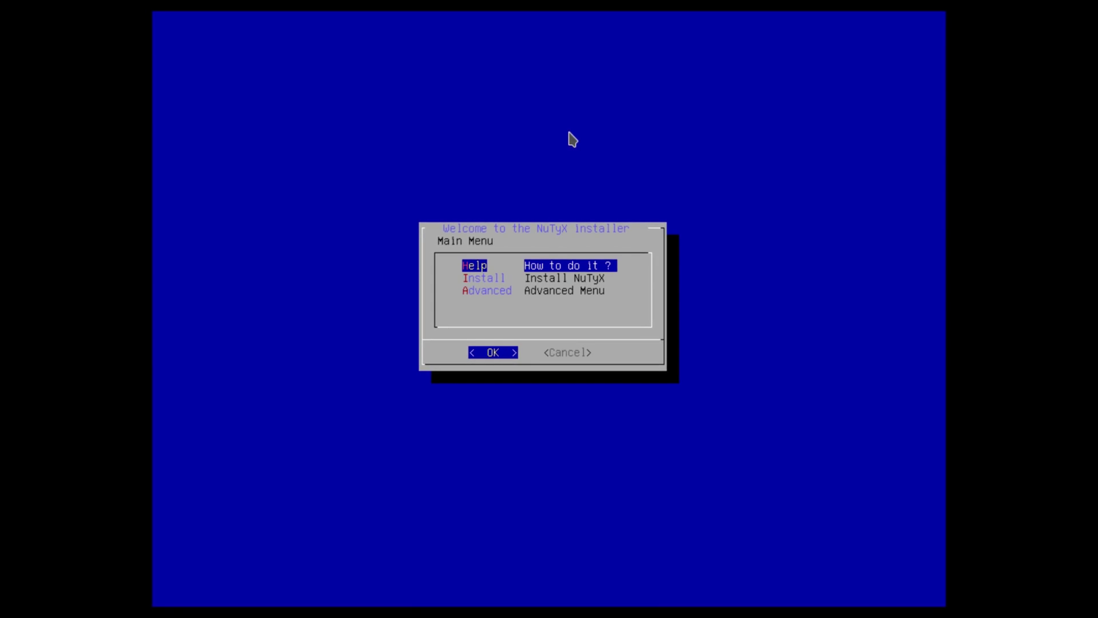
# - Install NuTyX on the 80.8G partition /dev/sda2
pyautogui.press('Down')
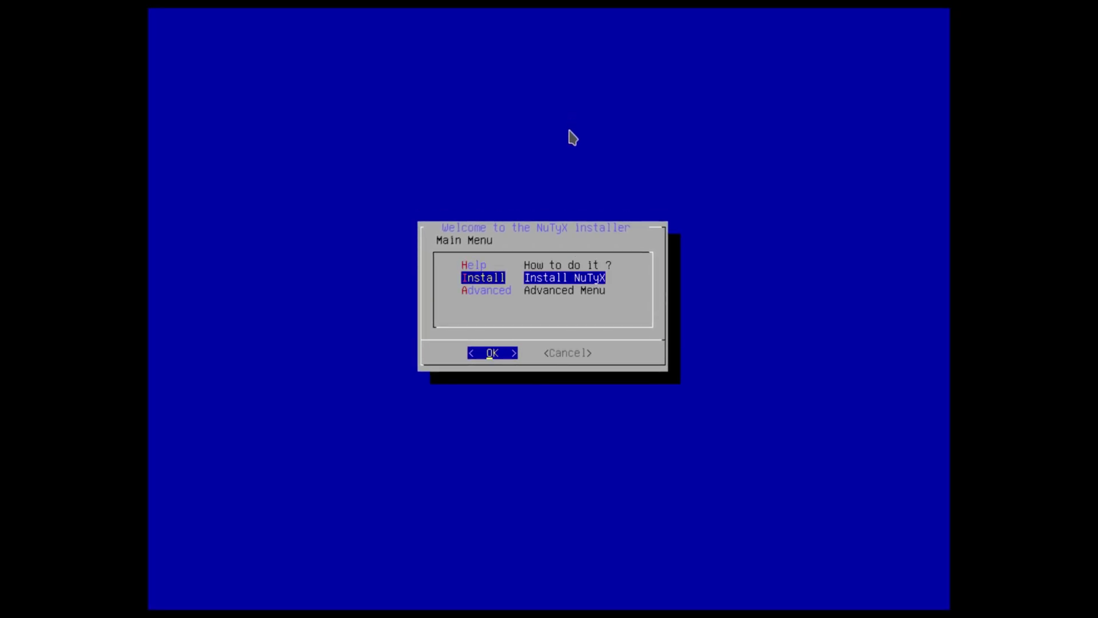
pyautogui.press('Return')
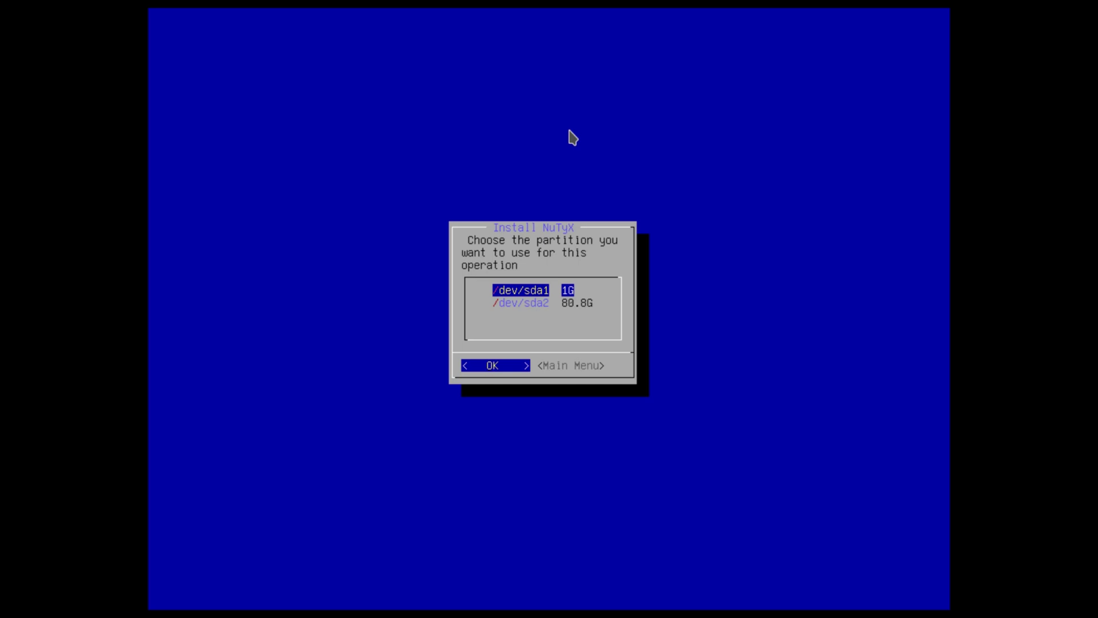
pyautogui.press('Down')
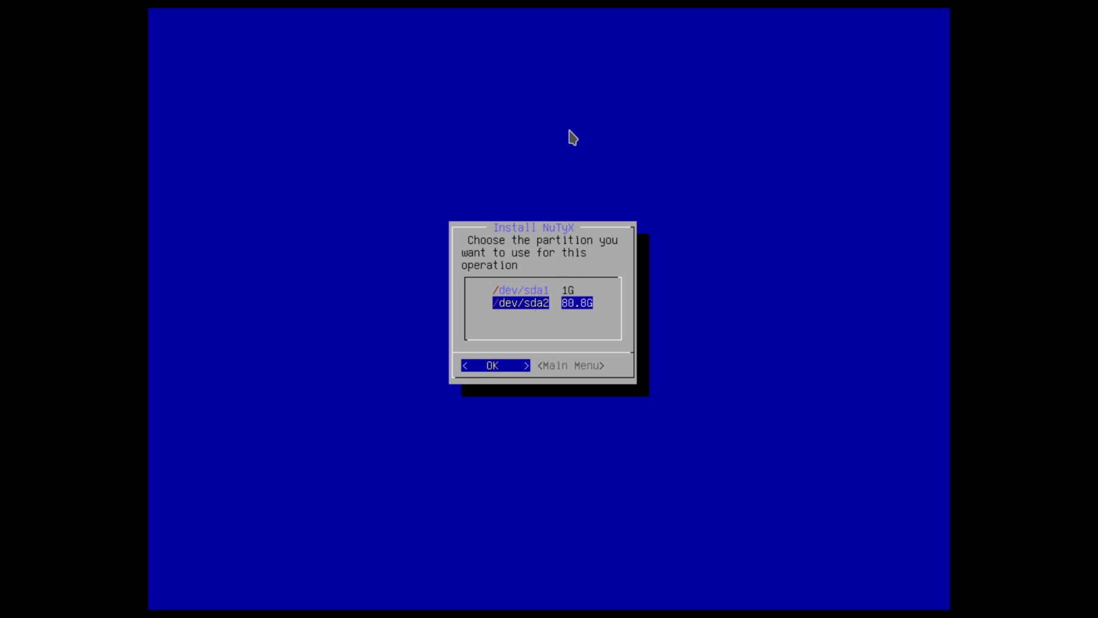
pyautogui.press('Return')
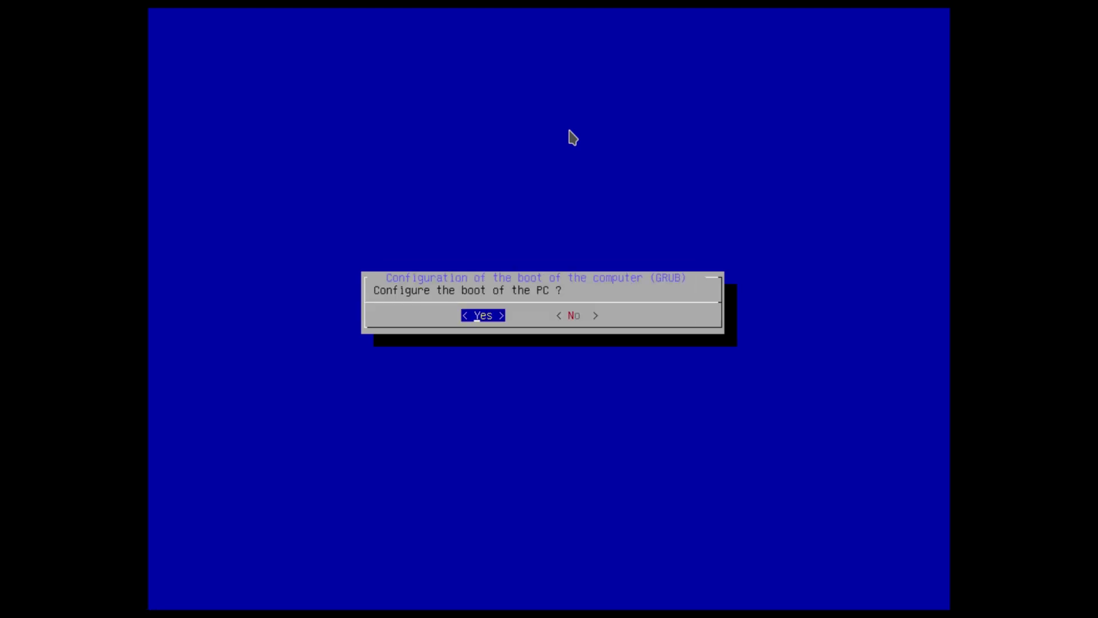
# - Configure GRUB boot, acknowledge the MBR backup notice, and choose the 'us' keyboard layout
pyautogui.press('Return')
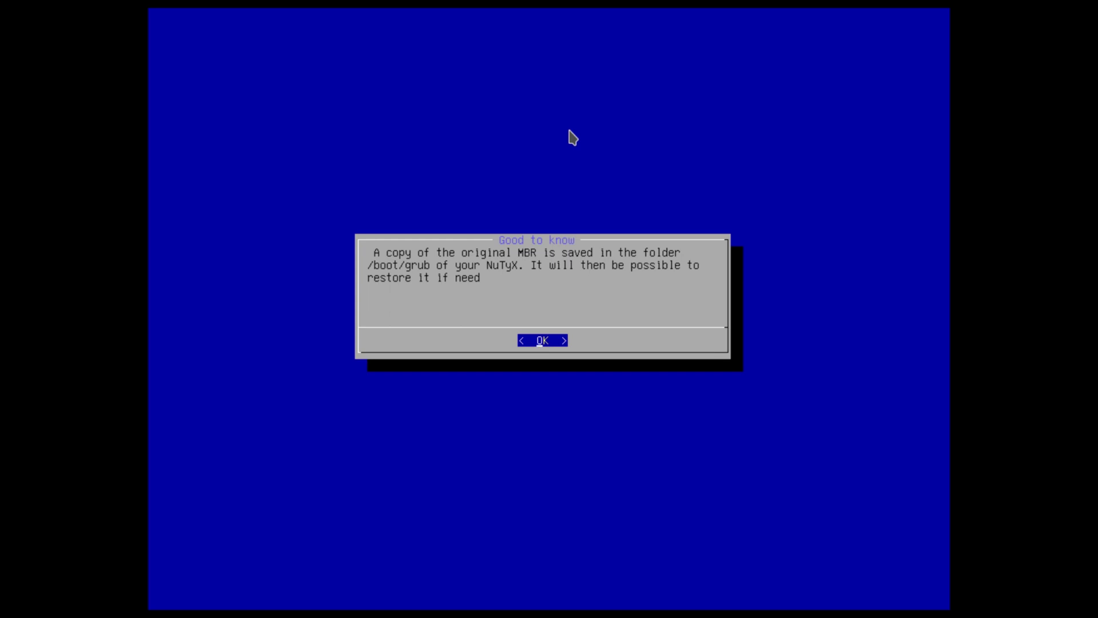
pyautogui.press('Return')
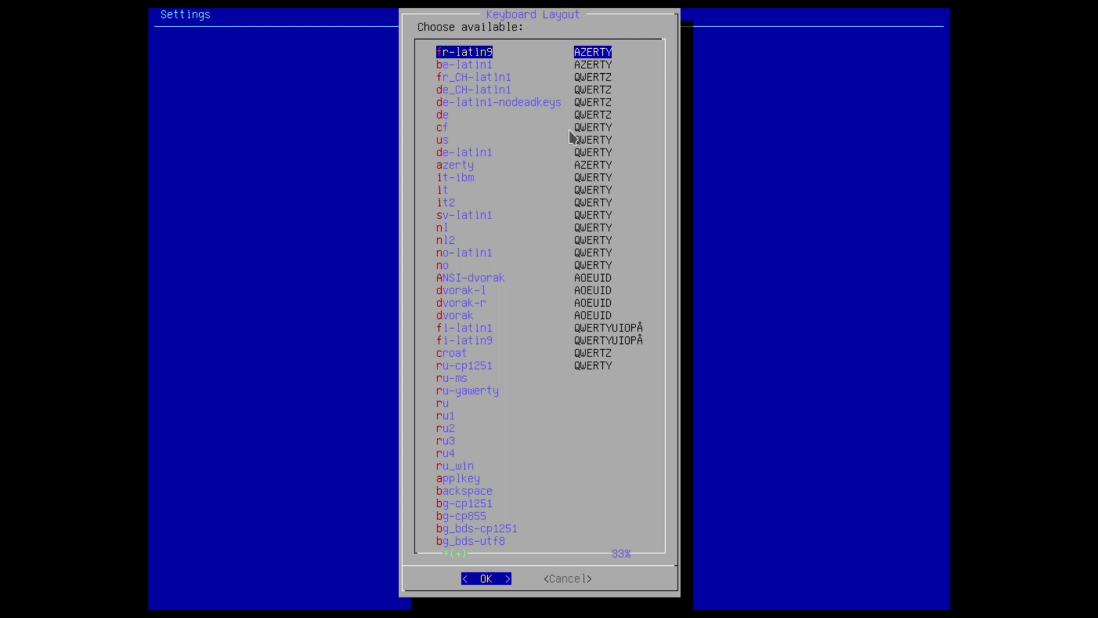
pyautogui.press('Down')
pyautogui.press('Down')
pyautogui.press('Down')
pyautogui.press('Down')
pyautogui.press('Down')
pyautogui.press('Down')
pyautogui.press('Down')
pyautogui.press('Down')
pyautogui.press('Down')
pyautogui.press('Down')
pyautogui.press('Down')
pyautogui.press('Down')
pyautogui.press('Down')
pyautogui.press('Down')
pyautogui.press('Down')
pyautogui.press('Down')
pyautogui.press('Down')
pyautogui.press('Down')
pyautogui.press('Down')
pyautogui.press('Down')
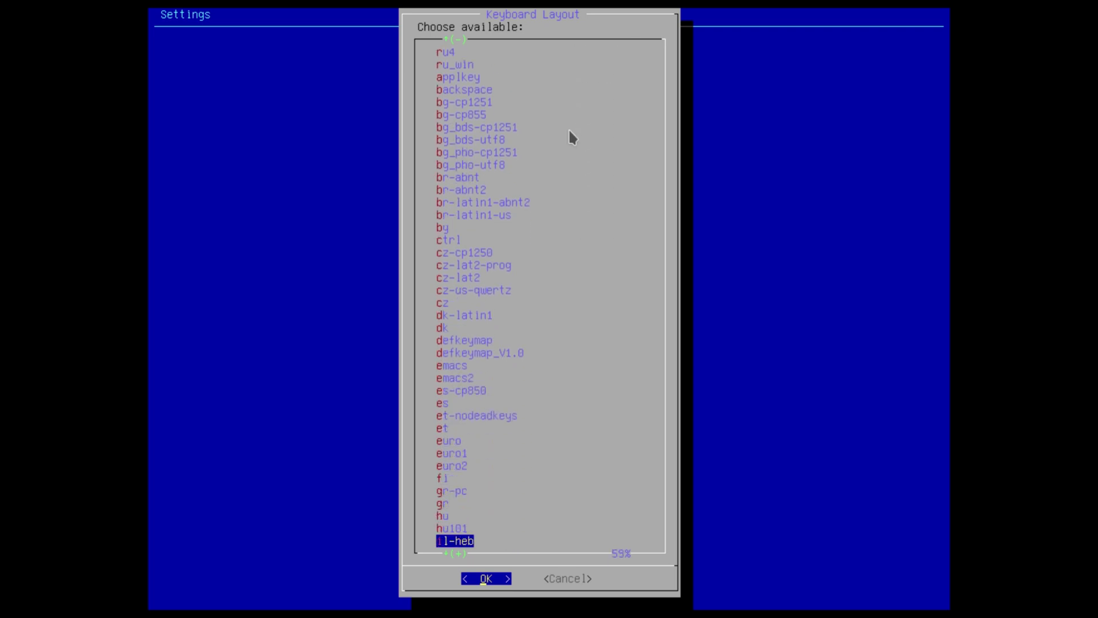
pyautogui.press('Down')
pyautogui.press('Down')
pyautogui.press('Down')
pyautogui.press('Down')
pyautogui.press('Down')
pyautogui.press('Down')
pyautogui.press('Down')
pyautogui.press('Down')
pyautogui.press('Down')
pyautogui.press('Down')
pyautogui.press('Down')
pyautogui.press('Down')
pyautogui.press('Down')
pyautogui.press('Down')
pyautogui.press('Down')
pyautogui.press('Down')
pyautogui.press('Down')
pyautogui.press('Down')
pyautogui.press('Down')
pyautogui.press('Down')
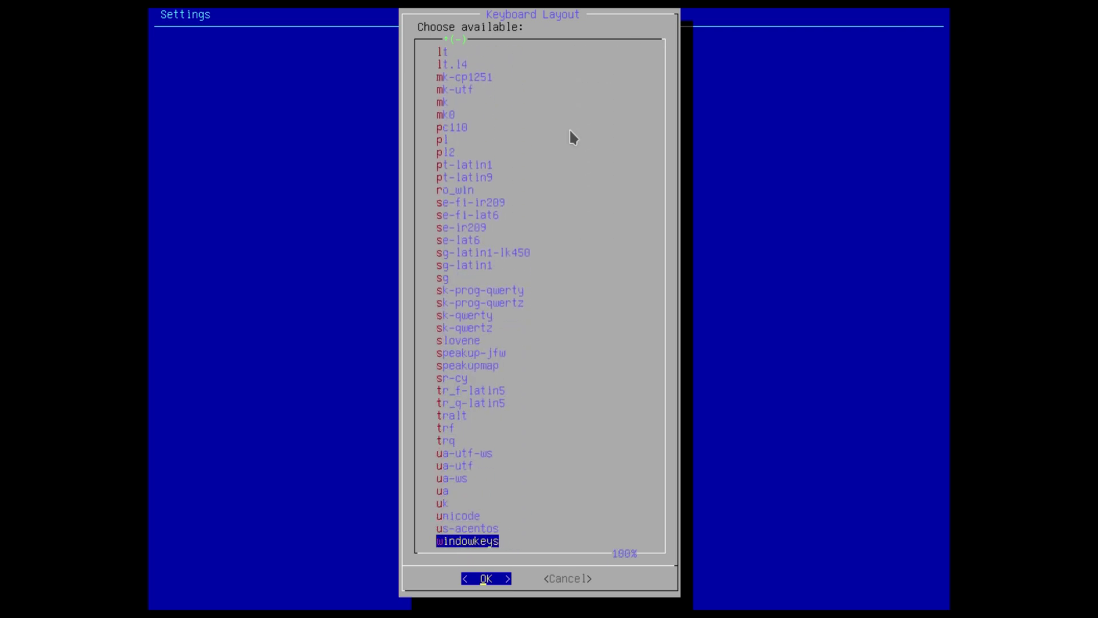
pyautogui.press('Up')
pyautogui.press('Up')
pyautogui.press('Up')
pyautogui.press('Up')
pyautogui.press('Up')
pyautogui.press('Up')
pyautogui.press('Up')
pyautogui.press('Up')
pyautogui.press('Up')
pyautogui.press('Up')
pyautogui.press('Up')
pyautogui.press('Up')
pyautogui.press('Up')
pyautogui.press('Up')
pyautogui.press('Up')
pyautogui.press('Up')
pyautogui.press('Up')
pyautogui.press('Up')
pyautogui.press('Up')
pyautogui.press('Up')
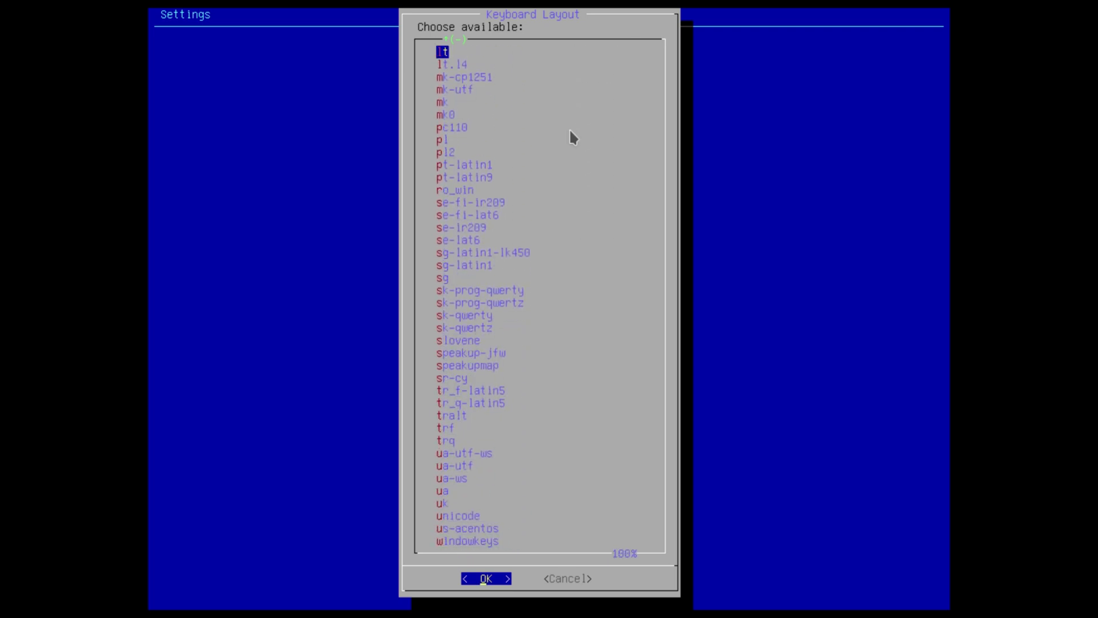
pyautogui.press('Up')
pyautogui.press('Up')
pyautogui.press('Up')
pyautogui.press('Up')
pyautogui.press('Up')
pyautogui.press('Up')
pyautogui.press('Up')
pyautogui.press('Up')
pyautogui.press('Up')
pyautogui.press('Up')
pyautogui.press('Up')
pyautogui.press('Up')
pyautogui.press('Up')
pyautogui.press('Up')
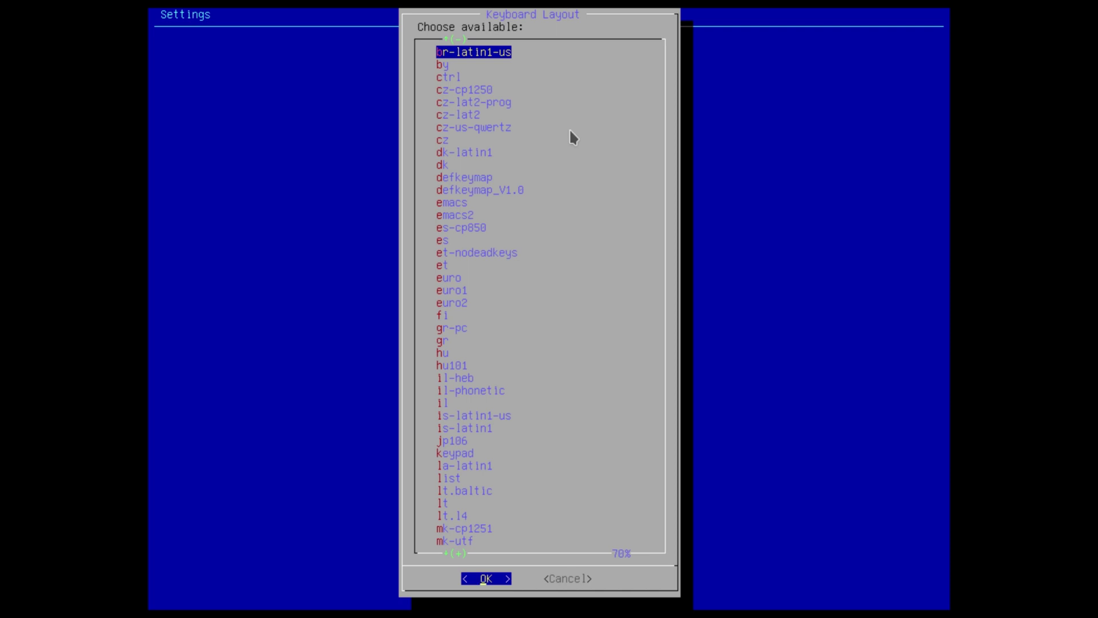
pyautogui.press('Up')
pyautogui.press('Up')
pyautogui.press('Up')
pyautogui.press('Up')
pyautogui.press('Up')
pyautogui.press('Up')
pyautogui.press('Up')
pyautogui.press('Up')
pyautogui.press('Up')
pyautogui.press('Up')
pyautogui.press('Up')
pyautogui.press('Up')
pyautogui.press('Up')
pyautogui.press('Up')
pyautogui.press('Up')
pyautogui.press('Up')
pyautogui.press('Up')
pyautogui.press('Up')
pyautogui.press('Up')
pyautogui.press('Up')
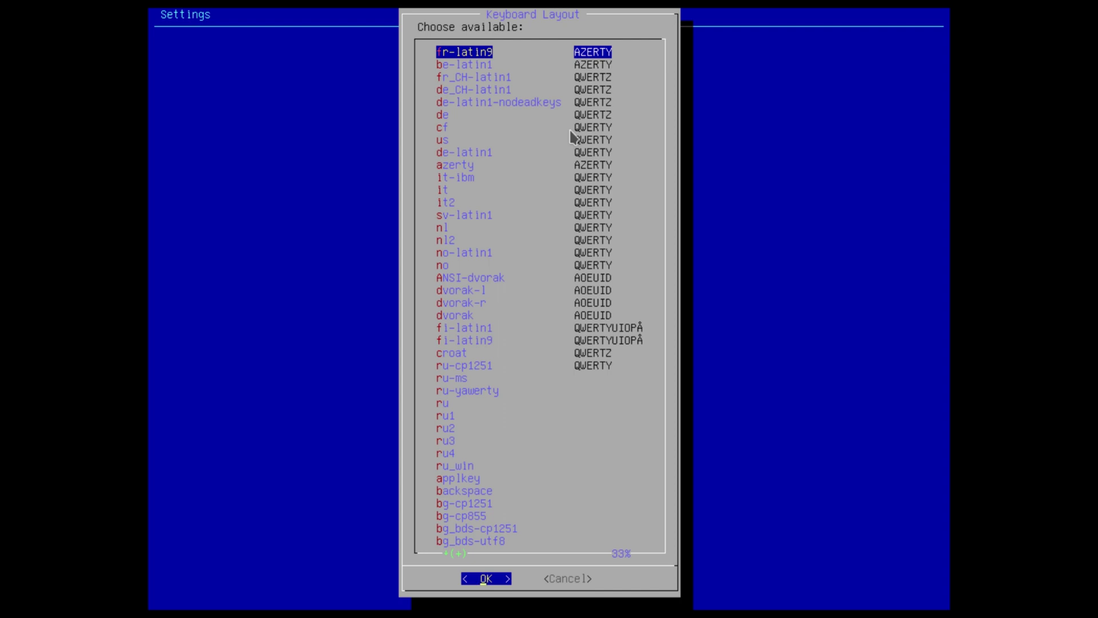
pyautogui.press('Down')
pyautogui.press('Down')
pyautogui.press('Down')
pyautogui.press('Down')
pyautogui.press('Down')
pyautogui.press('Down')
pyautogui.press('Down')
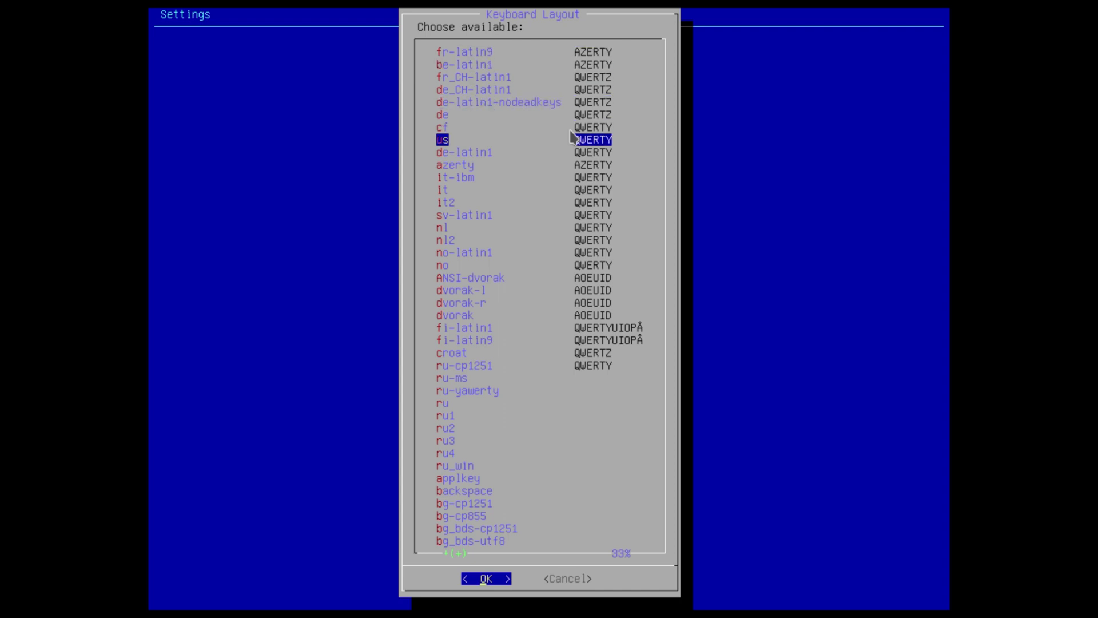
pyautogui.press('Return')
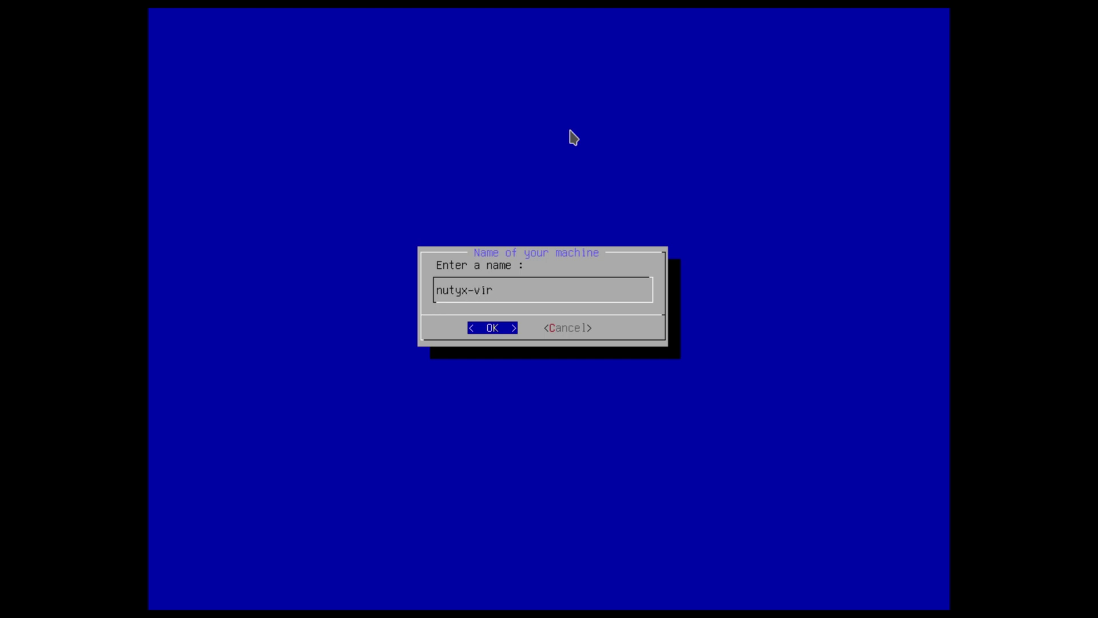
# - Accept the suggested machine name and enter the new user's username
pyautogui.press('Return')
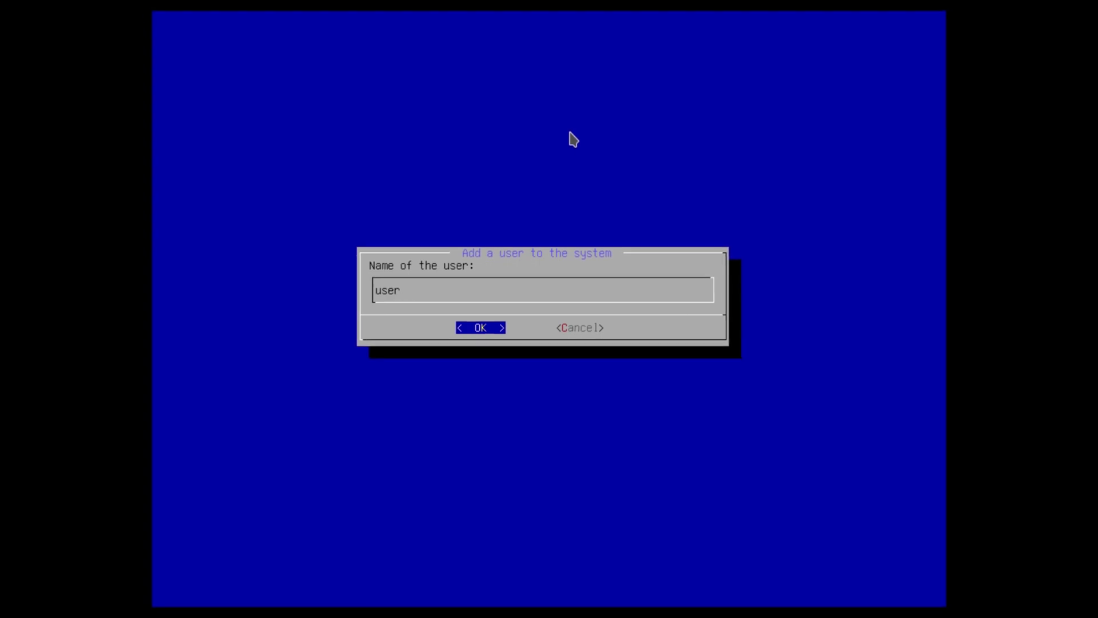
pyautogui.write('linuxhub')
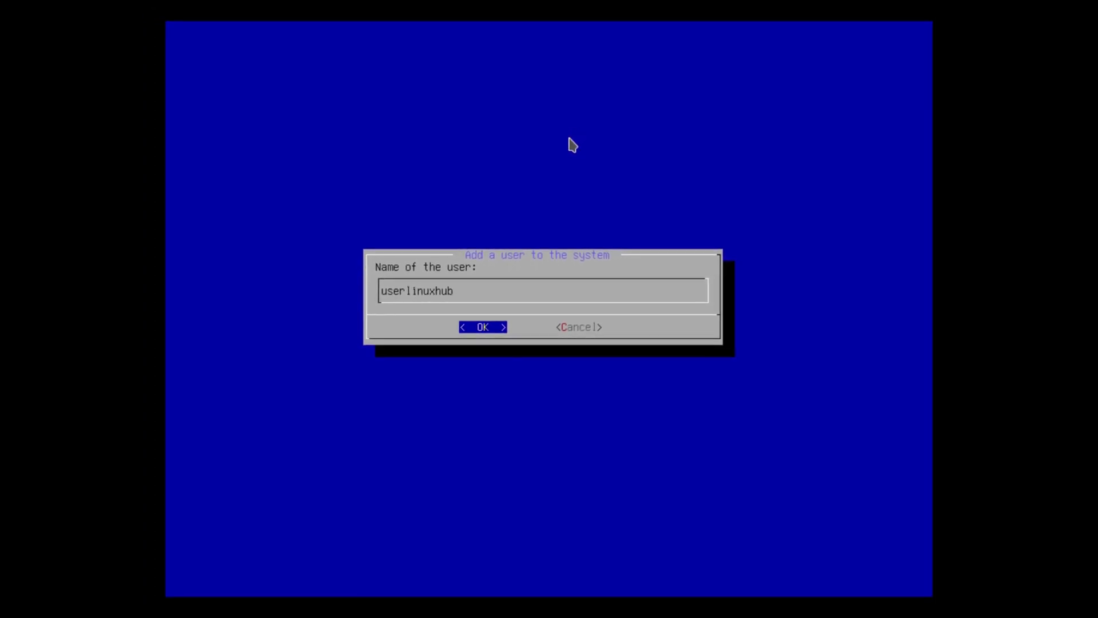
pyautogui.press('Return')
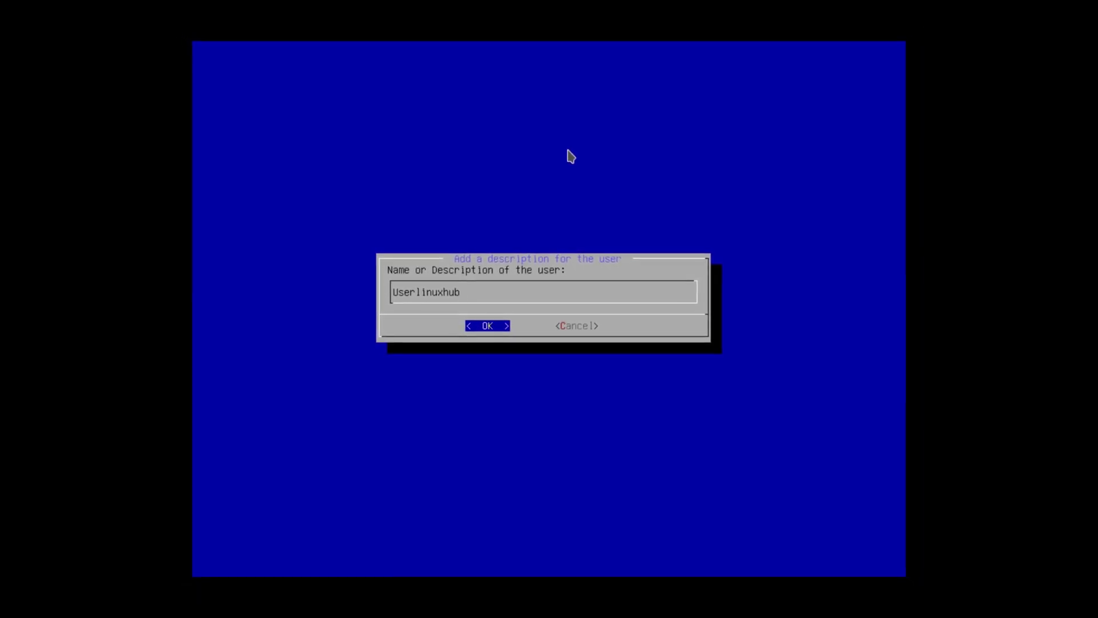
# - Remove 'User' from the description, then set and confirm the account password
pyautogui.press('Right')
pyautogui.press('Right')
pyautogui.press('Right')
pyautogui.press('Right')
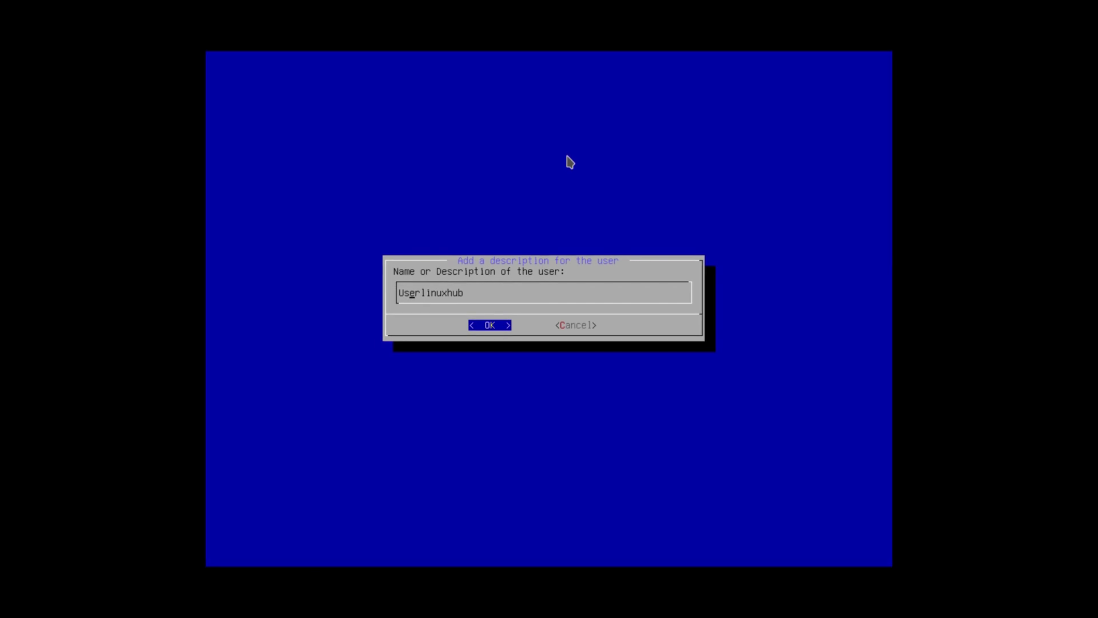
pyautogui.press('BackSpace')
pyautogui.press('BackSpace')
pyautogui.press('BackSpace')
pyautogui.press('BackSpace')
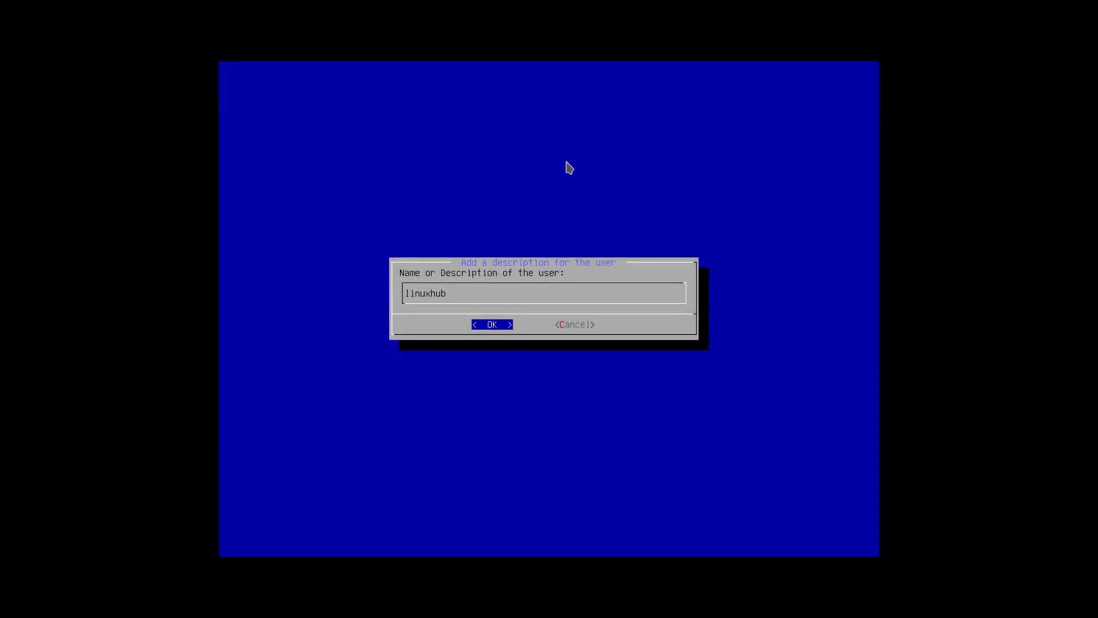
pyautogui.press('Return')
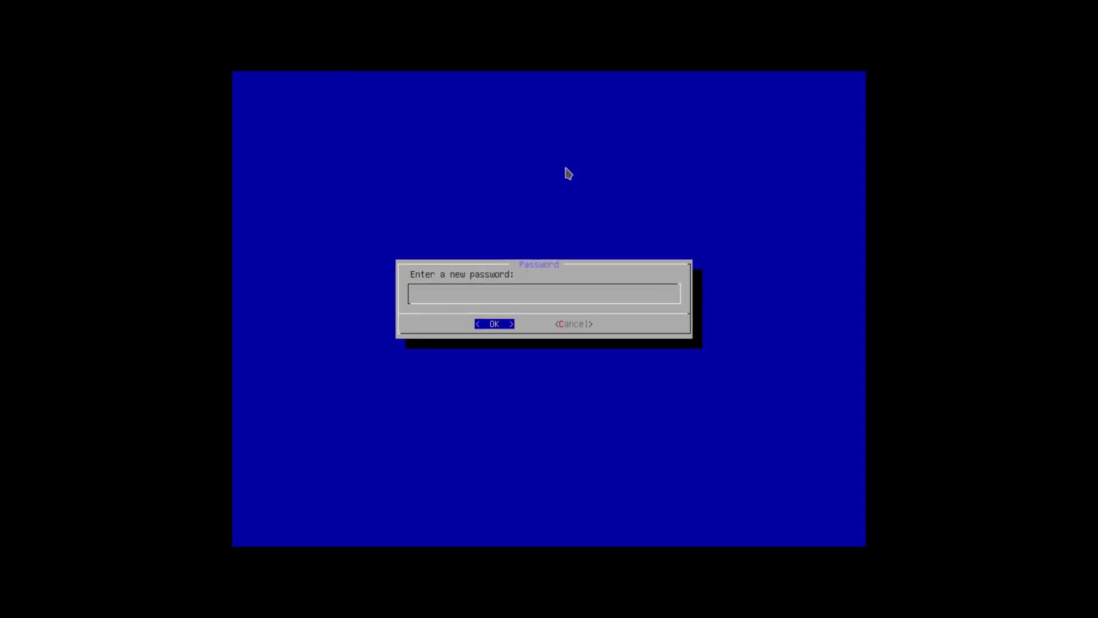
pyautogui.write('1234')
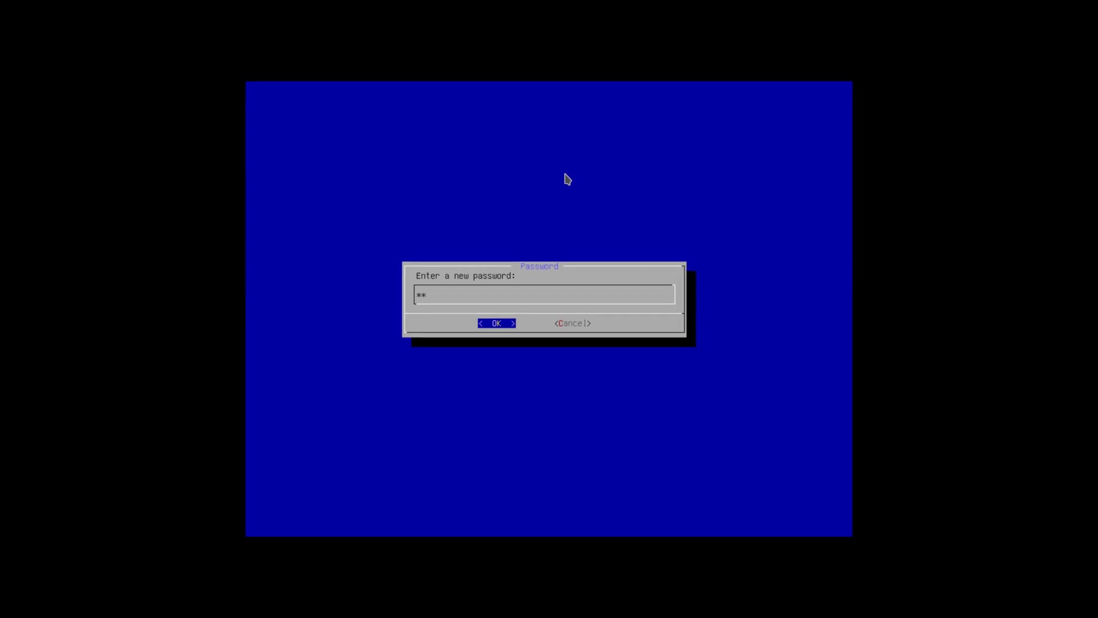
pyautogui.press('Return')
pyautogui.write('12')
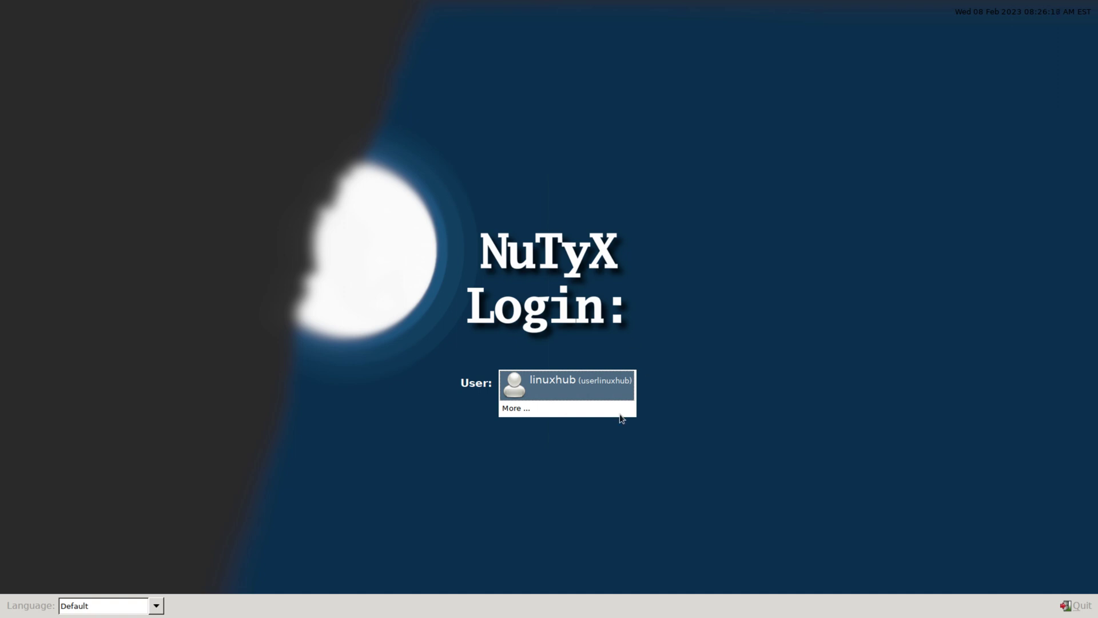
# - Log in as the new user and browse the Settings, Internet and Multimedia application submenus
pyautogui.click(536, 392)
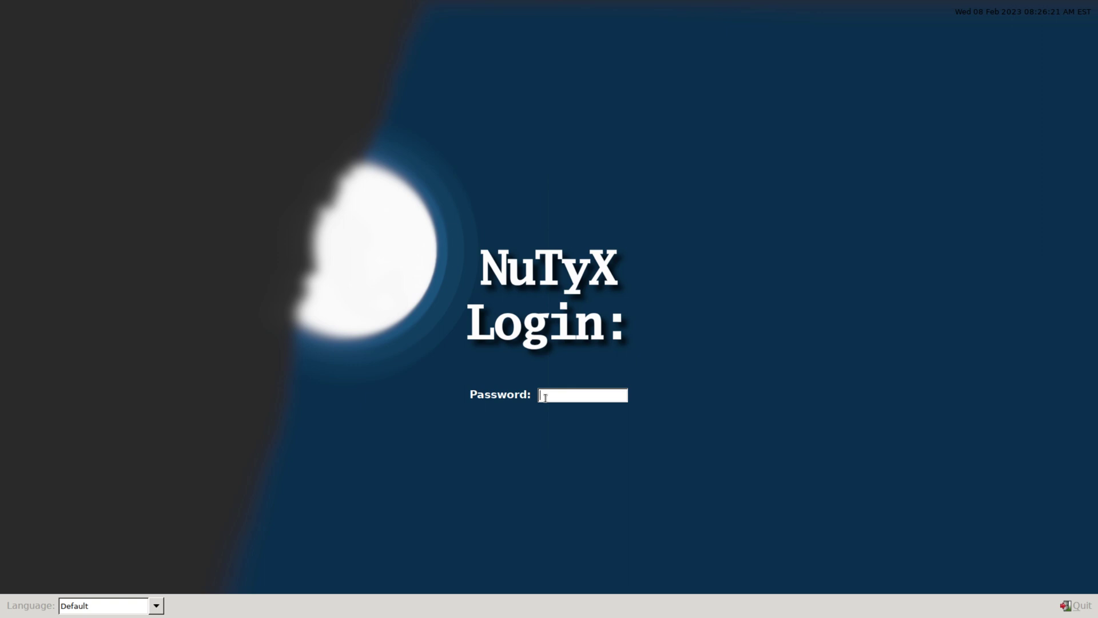
pyautogui.press('Return')
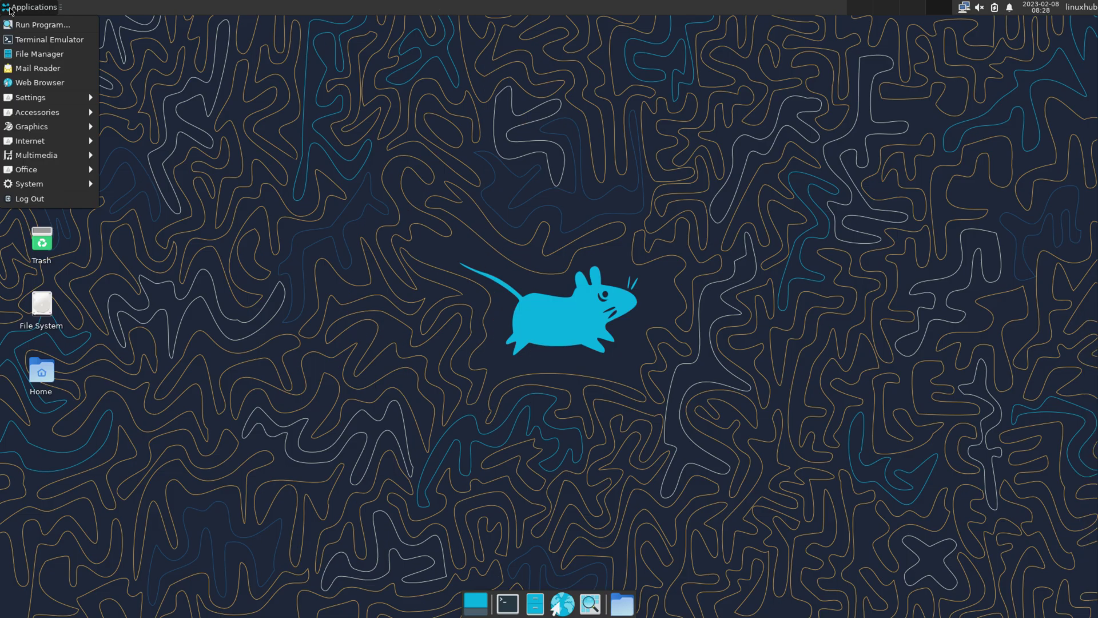
pyautogui.moveTo(48, 104)
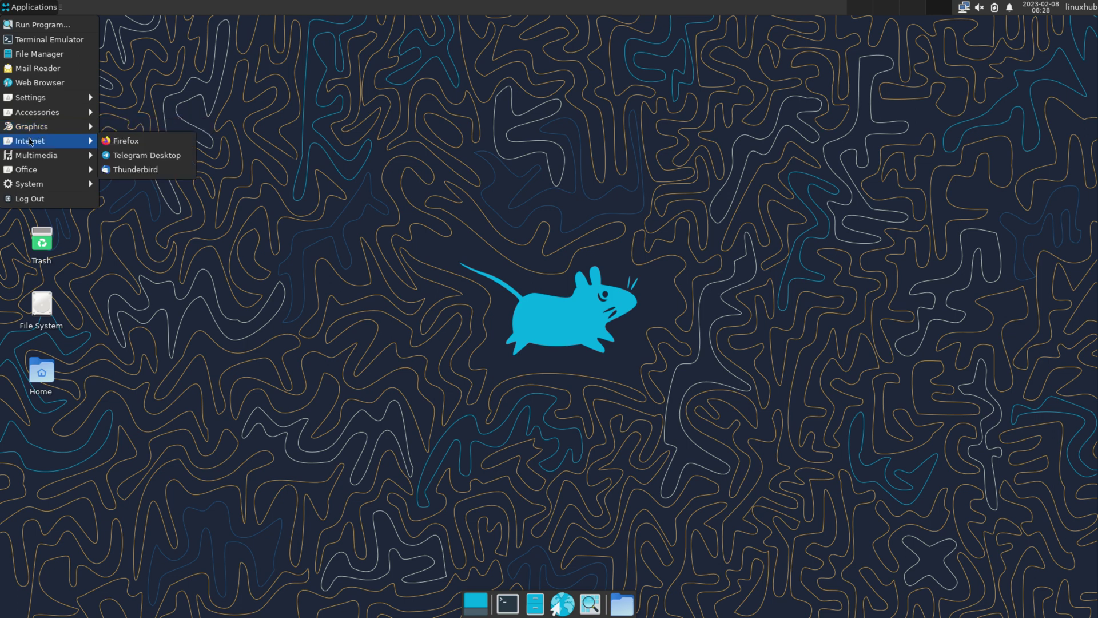
pyautogui.moveTo(25, 162)
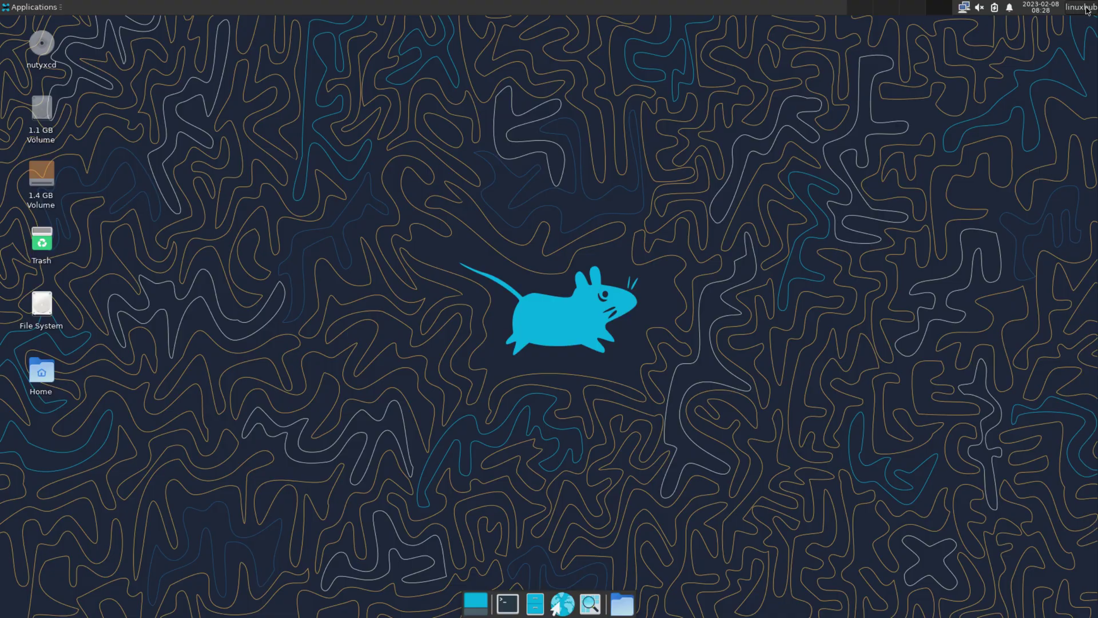
# - Check the calendar, notification and power tray menus, and bring up the volume controls
pyautogui.click(1035, 7)
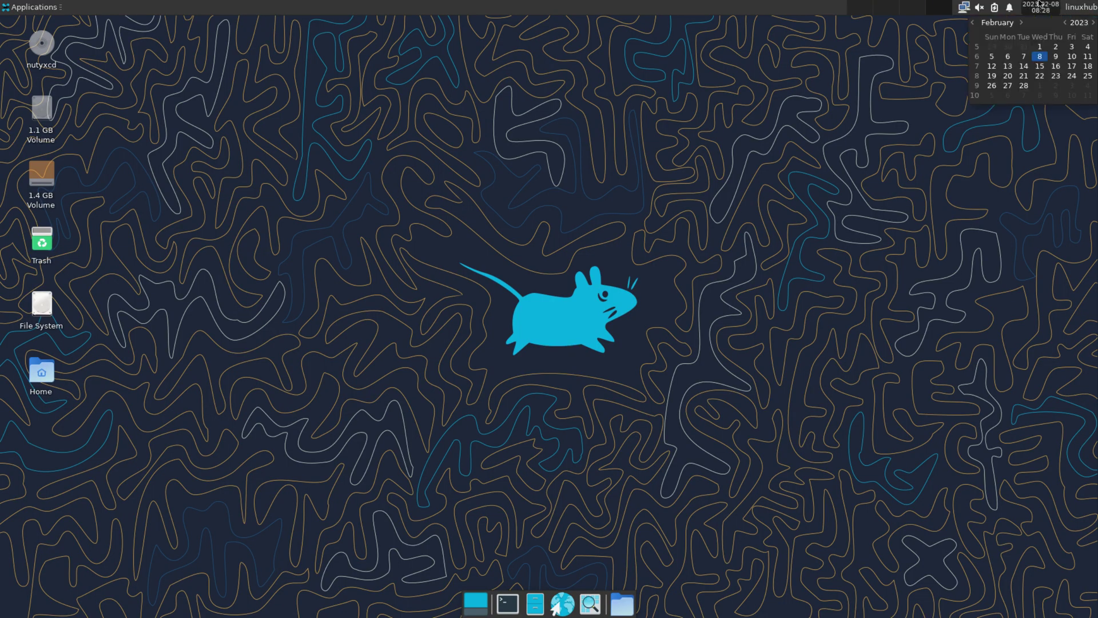
pyautogui.click(1040, 4)
pyautogui.click(1010, 8)
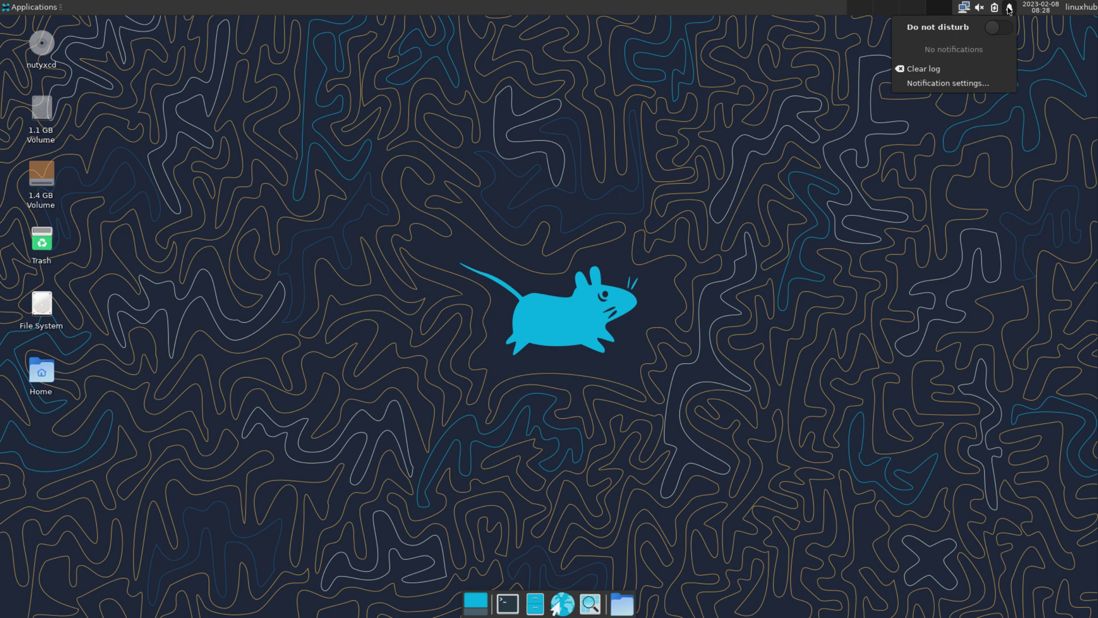
pyautogui.click(1009, 8)
pyautogui.click(995, 8)
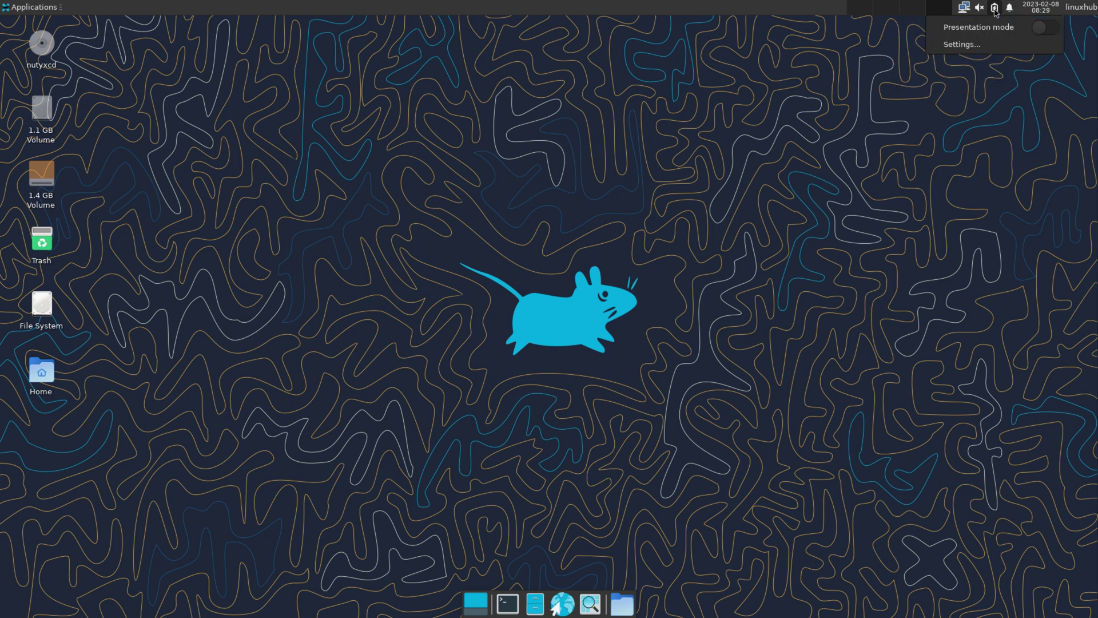
pyautogui.click(996, 8)
pyautogui.click(980, 7)
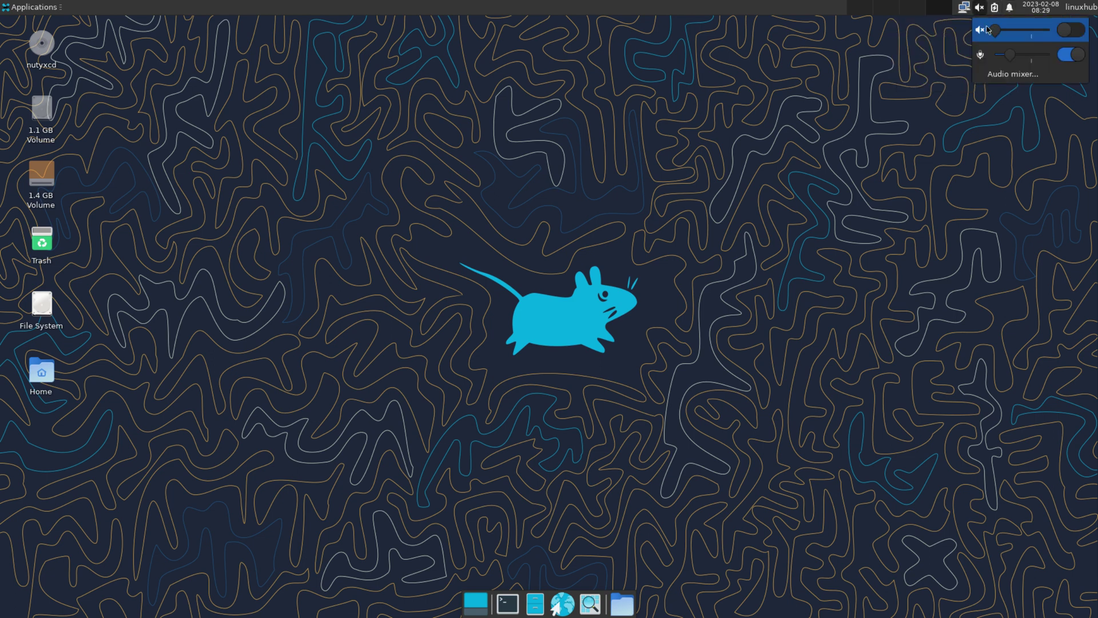
# - Raise and unmute the speaker volume, check the wired network menu, and open Application Finder
pyautogui.moveTo(997, 29); pyautogui.dragTo(1023, 30)
pyautogui.click(1074, 29)
pyautogui.click(980, 6)
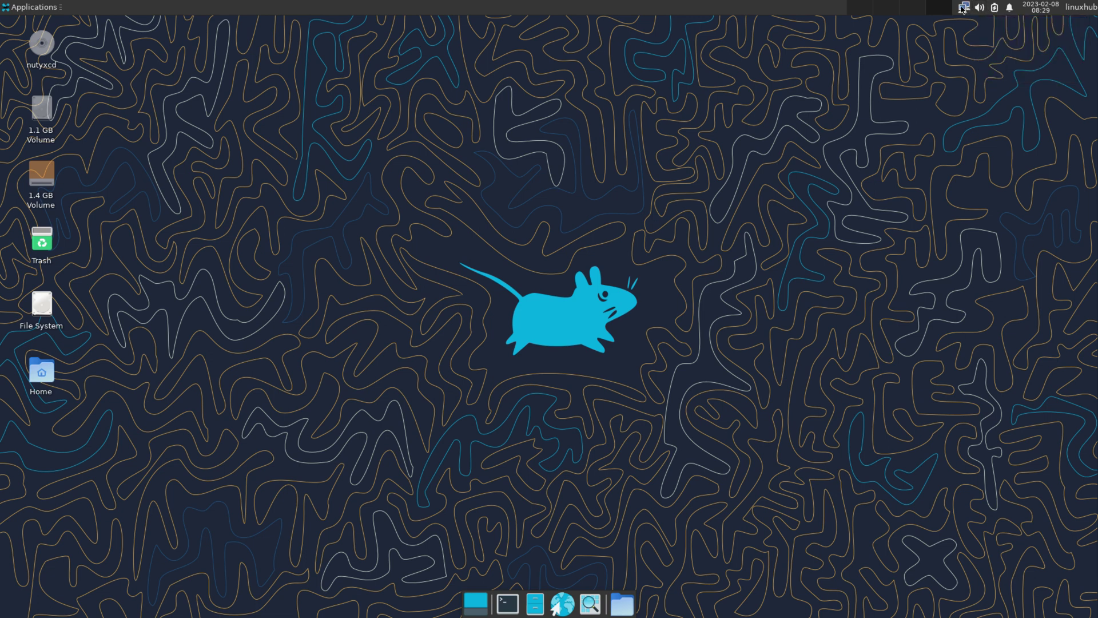
pyautogui.click(963, 8)
pyautogui.click(963, 8)
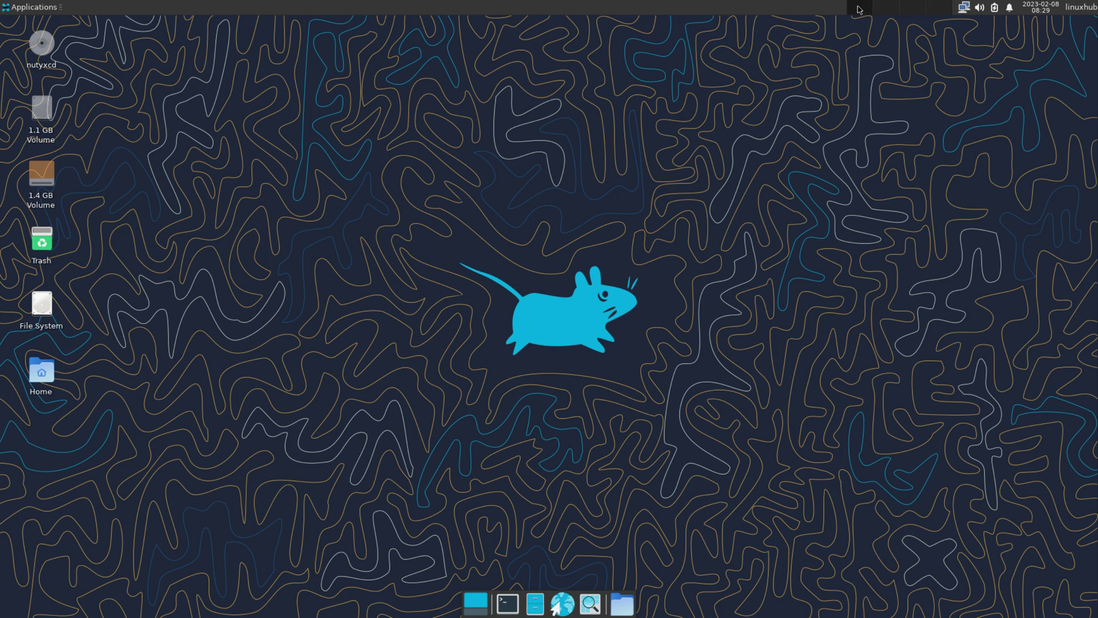
pyautogui.click(627, 606)
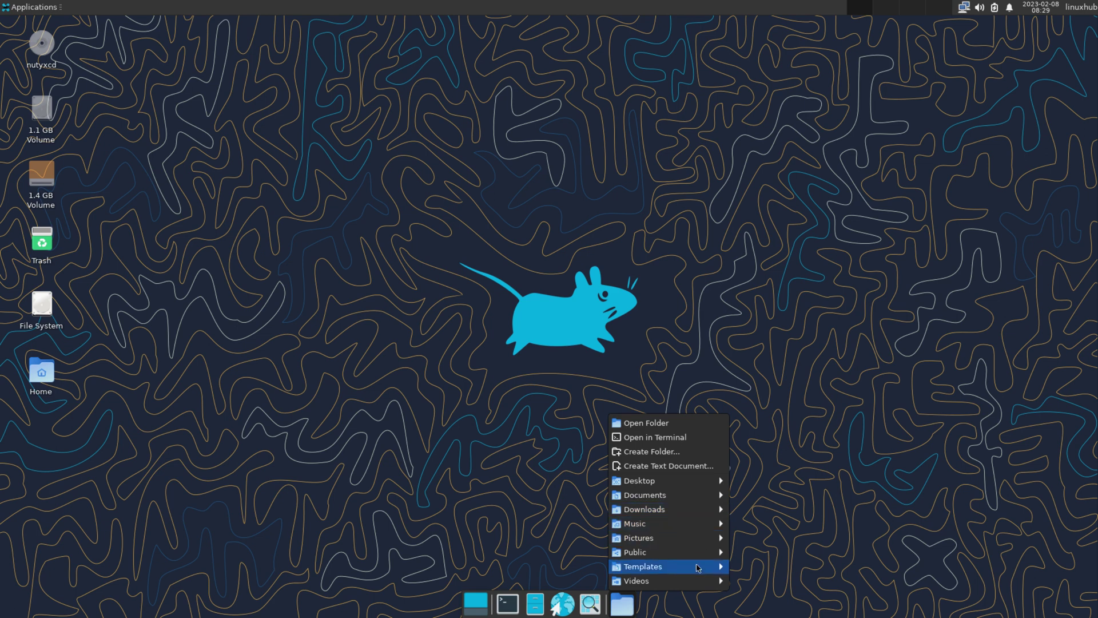
pyautogui.click(593, 608)
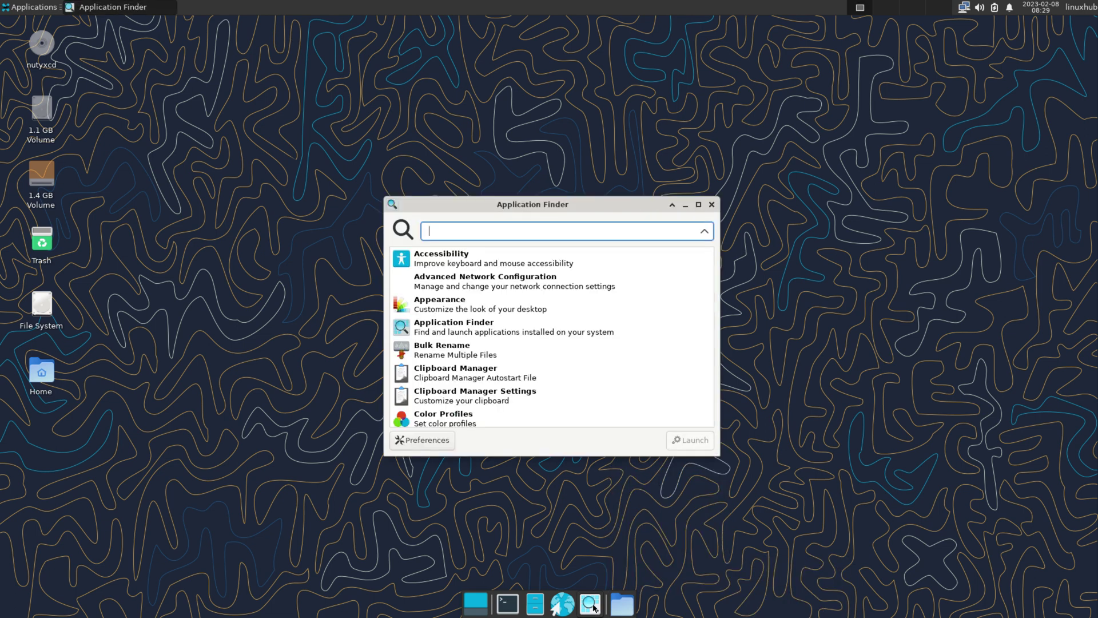
# - Show Firefox's Help > About window with version 109.0 (64-bit), then close both windows
pyautogui.click(712, 205)
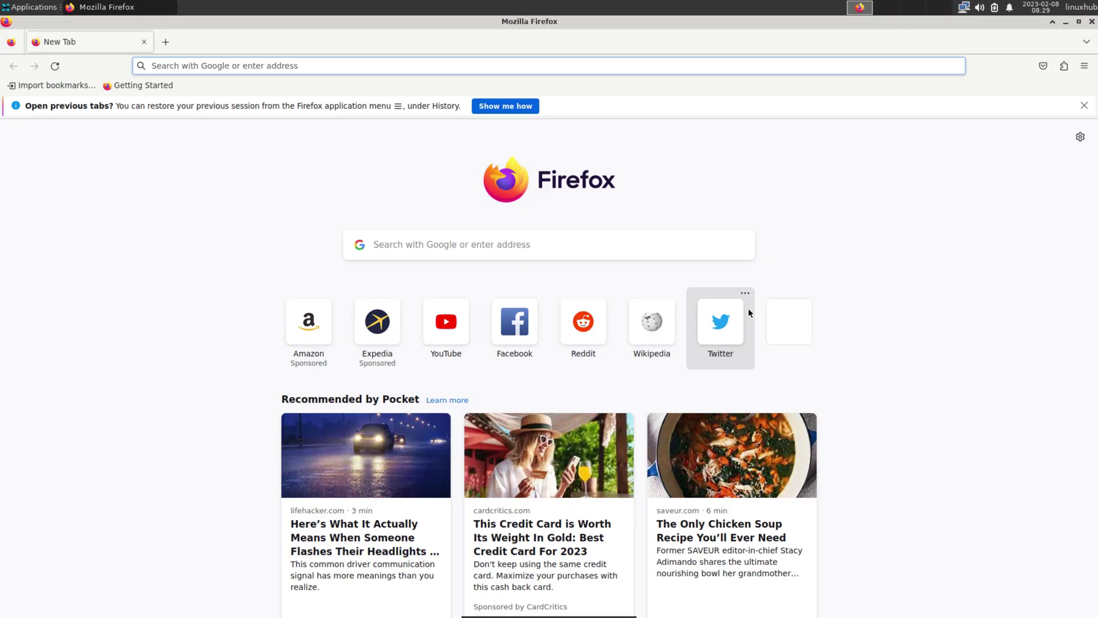
pyautogui.click(1084, 67)
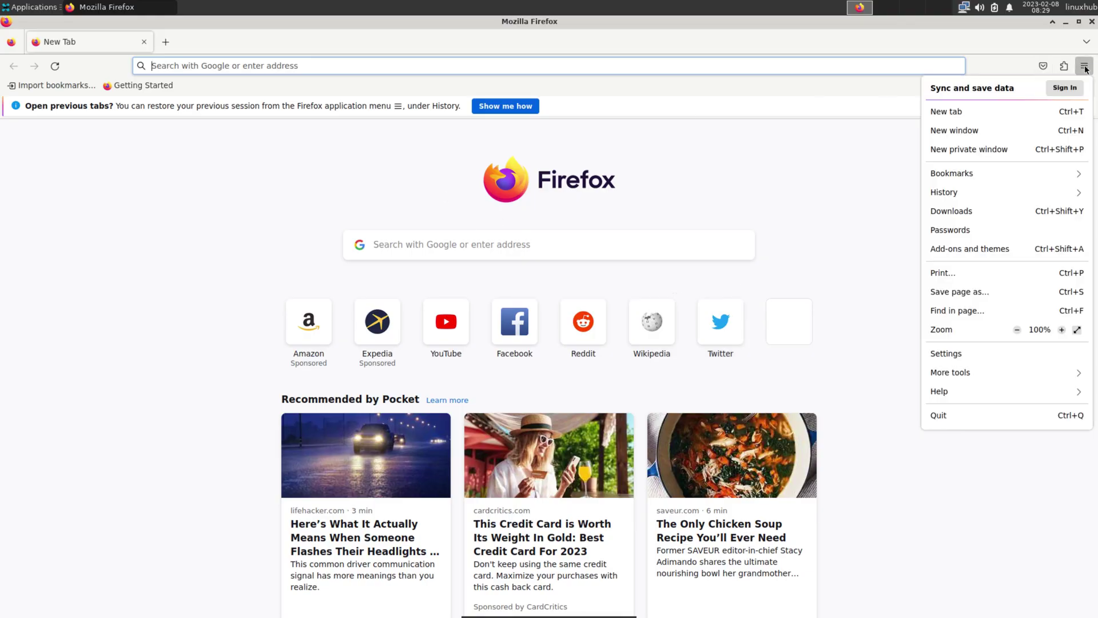
pyautogui.click(950, 391)
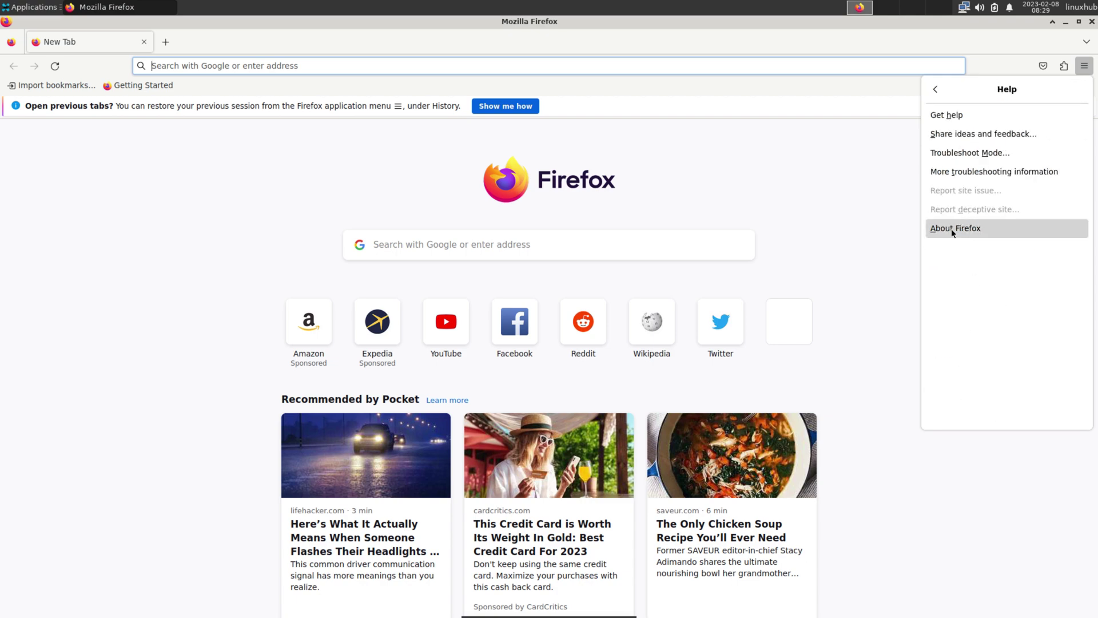
pyautogui.click(952, 229)
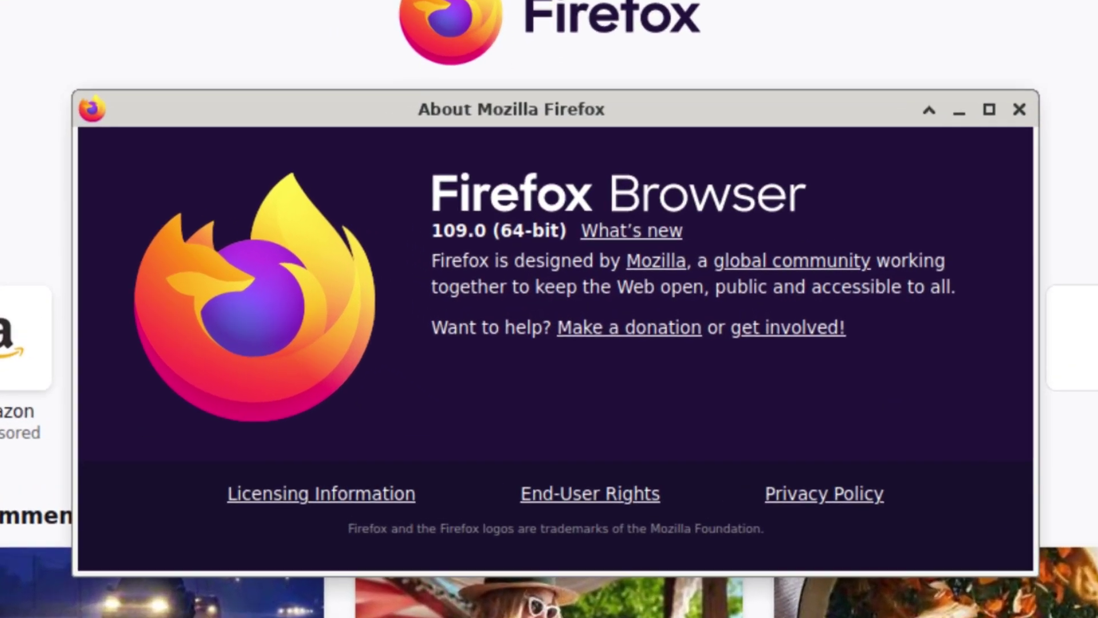
pyautogui.press('Escape')
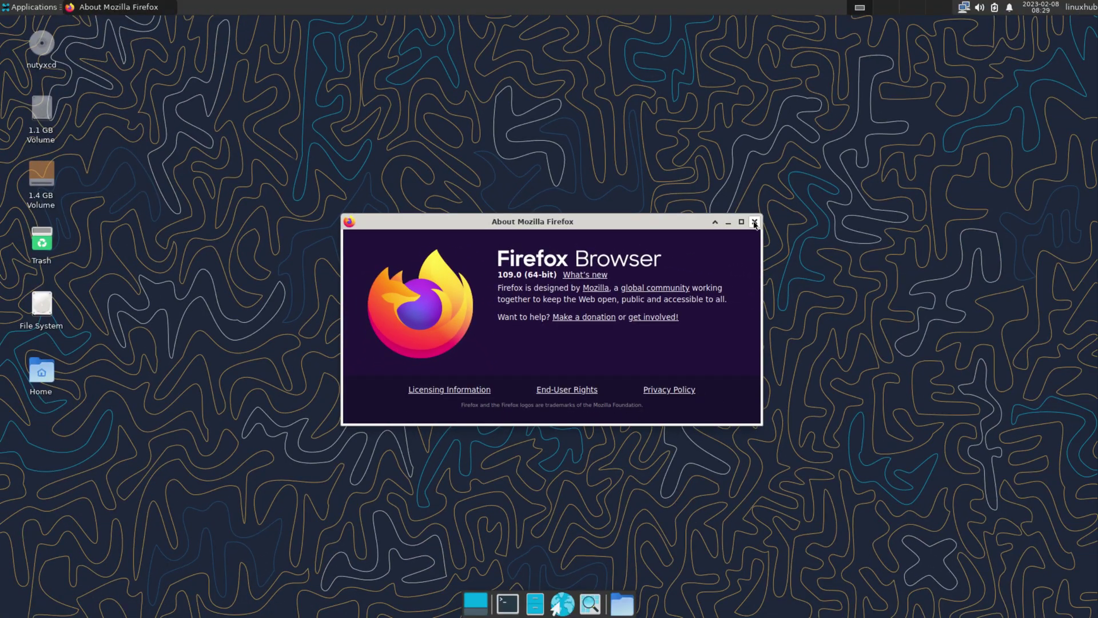
pyautogui.click(755, 222)
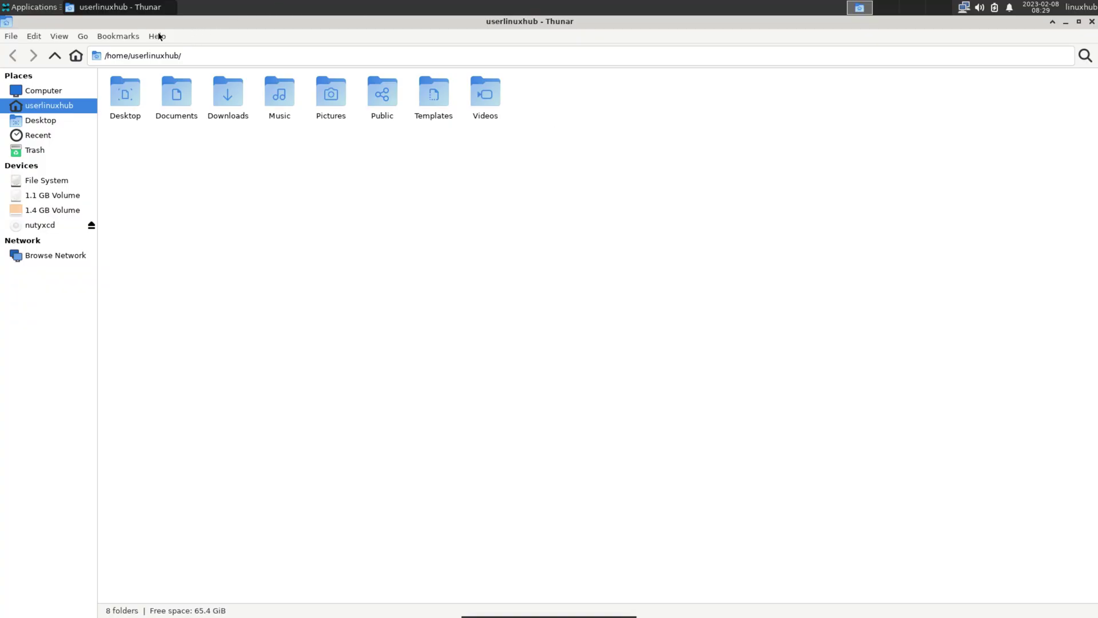
# - View Thunar's About window showing version 4.18.3, then close Thunar
pyautogui.click(159, 37)
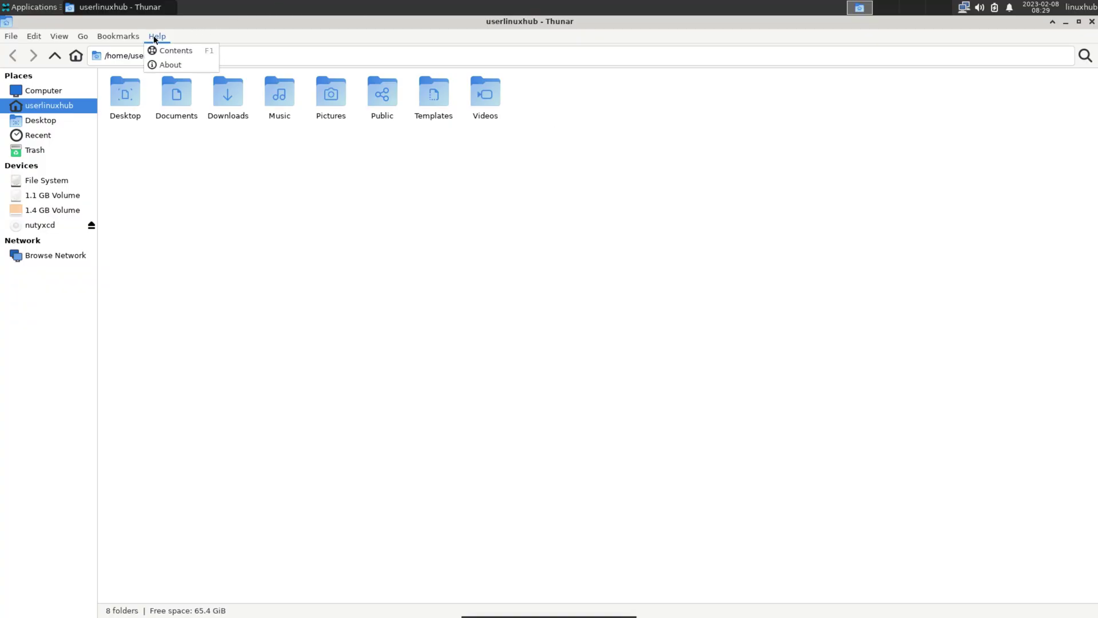
pyautogui.click(163, 64)
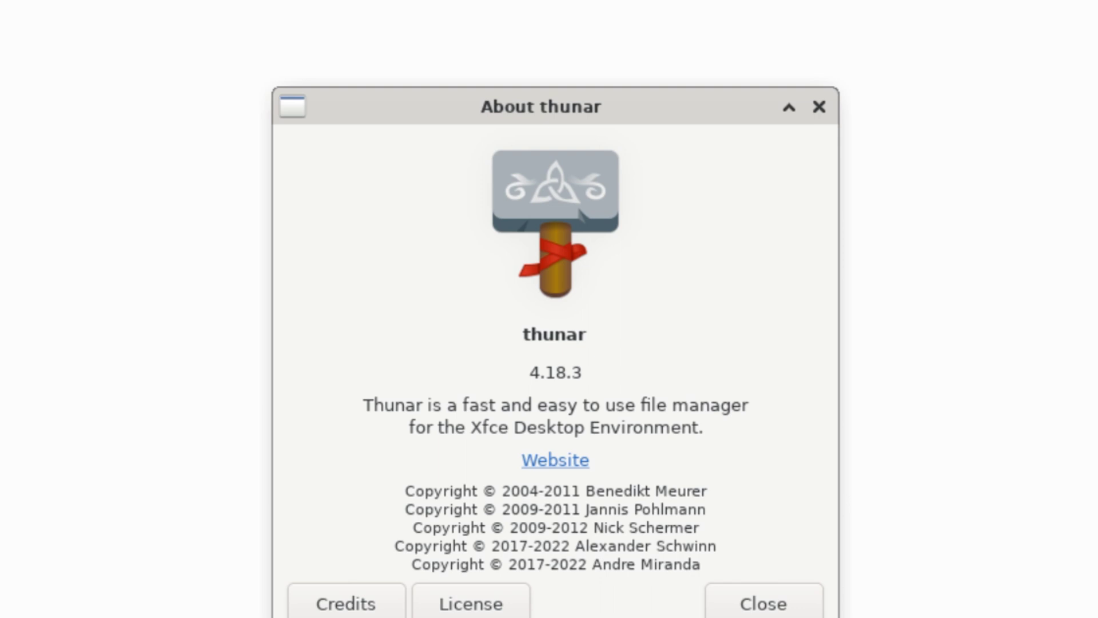
pyautogui.click(764, 603)
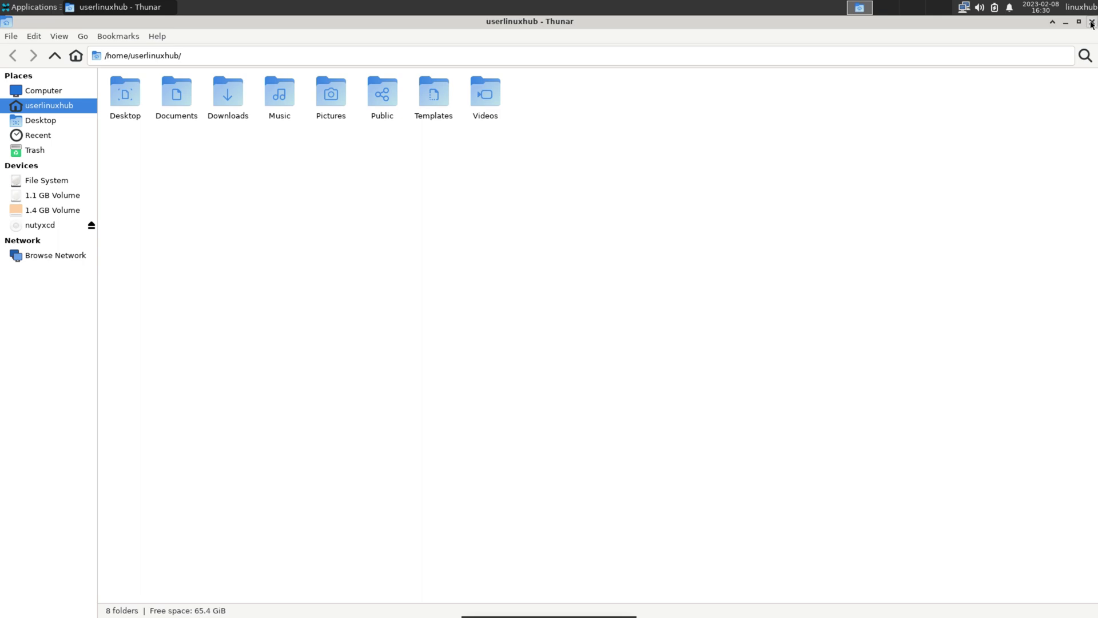
pyautogui.click(1092, 21)
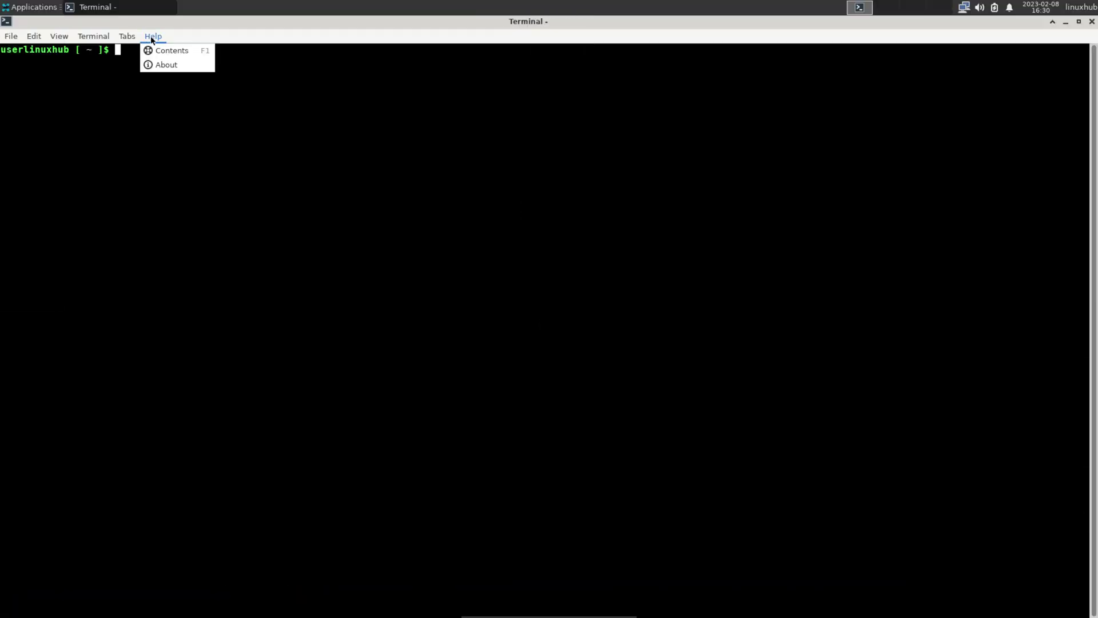
# - View Xfce Terminal's About window showing version 1.0.4, then close the terminal
pyautogui.click(180, 68)
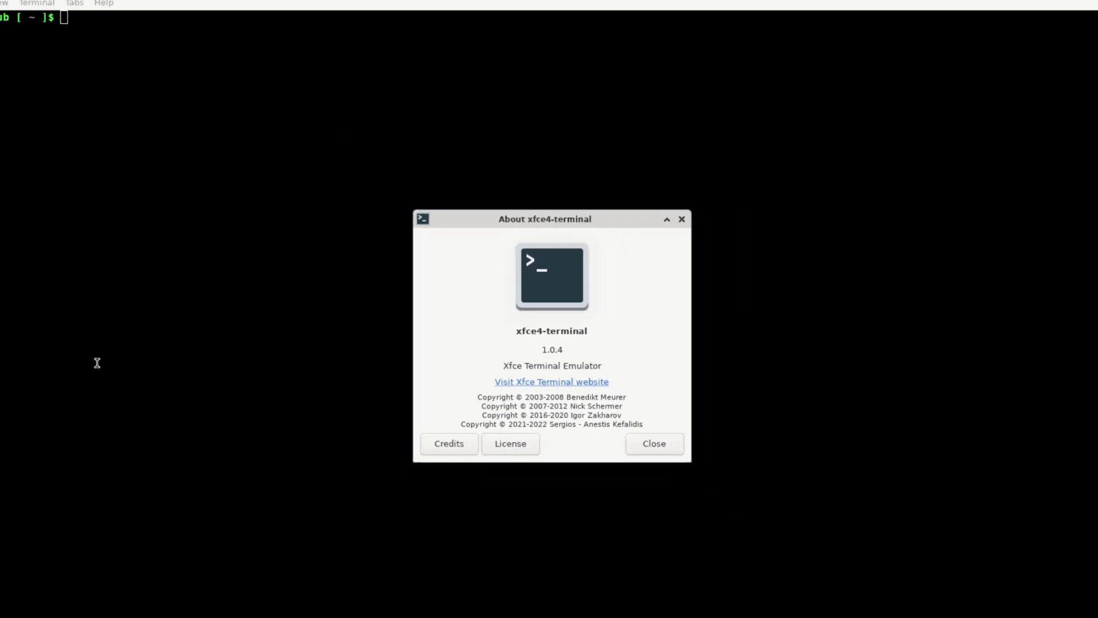
pyautogui.click(640, 431)
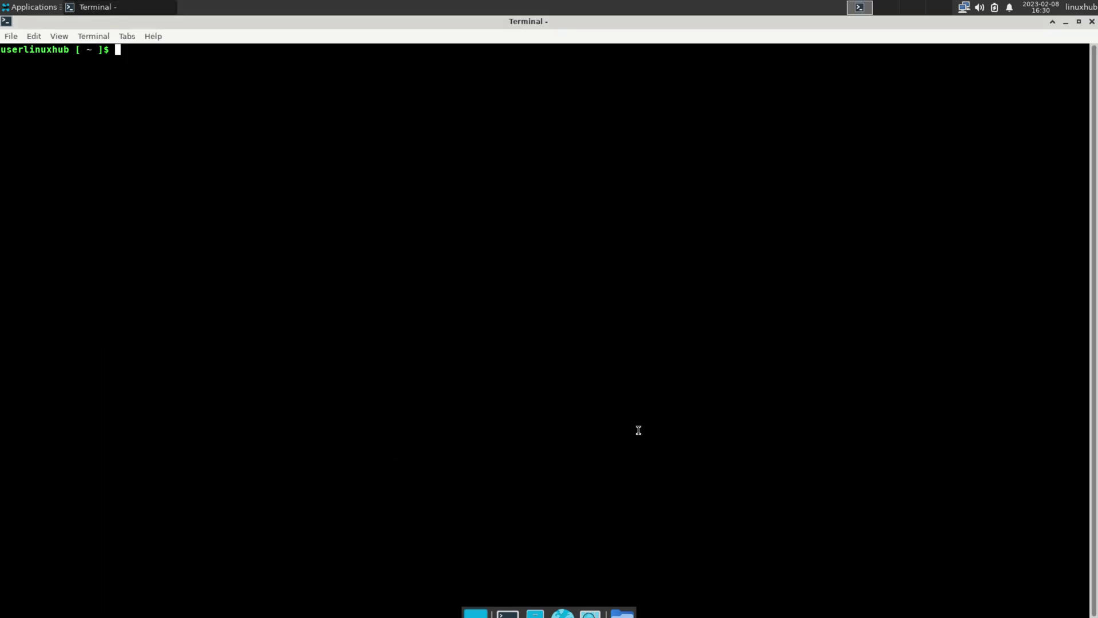
pyautogui.click(1091, 23)
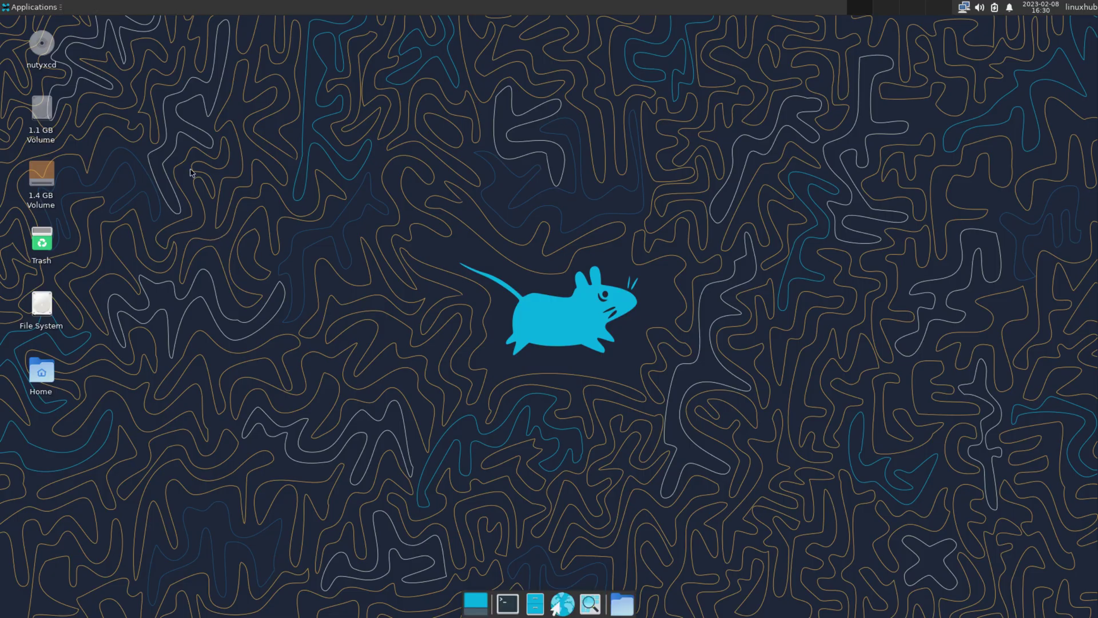
# - Open the file manager at the home folder and restore the window to a smaller size
pyautogui.click(4, 8)
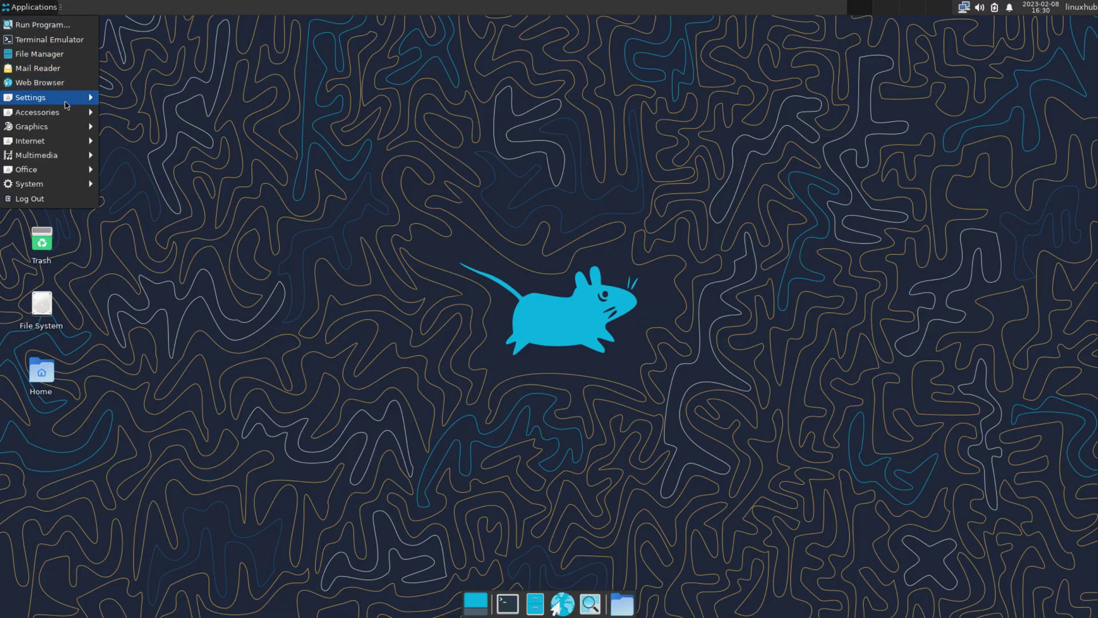
pyautogui.moveTo(34, 97)
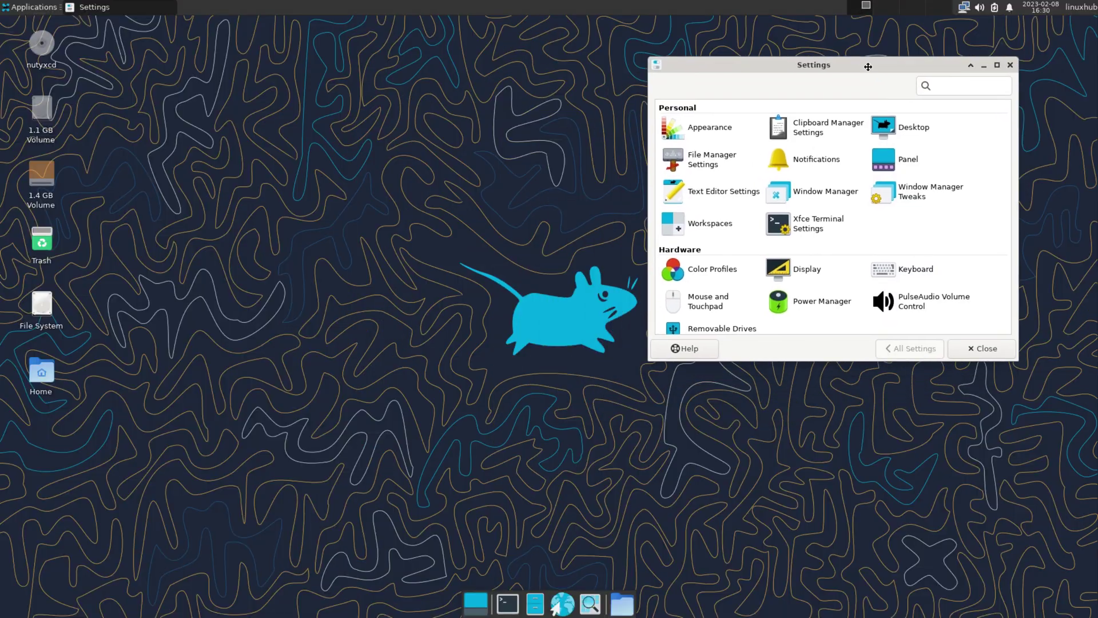
pyautogui.click(537, 601)
pyautogui.doubleClick(651, 23)
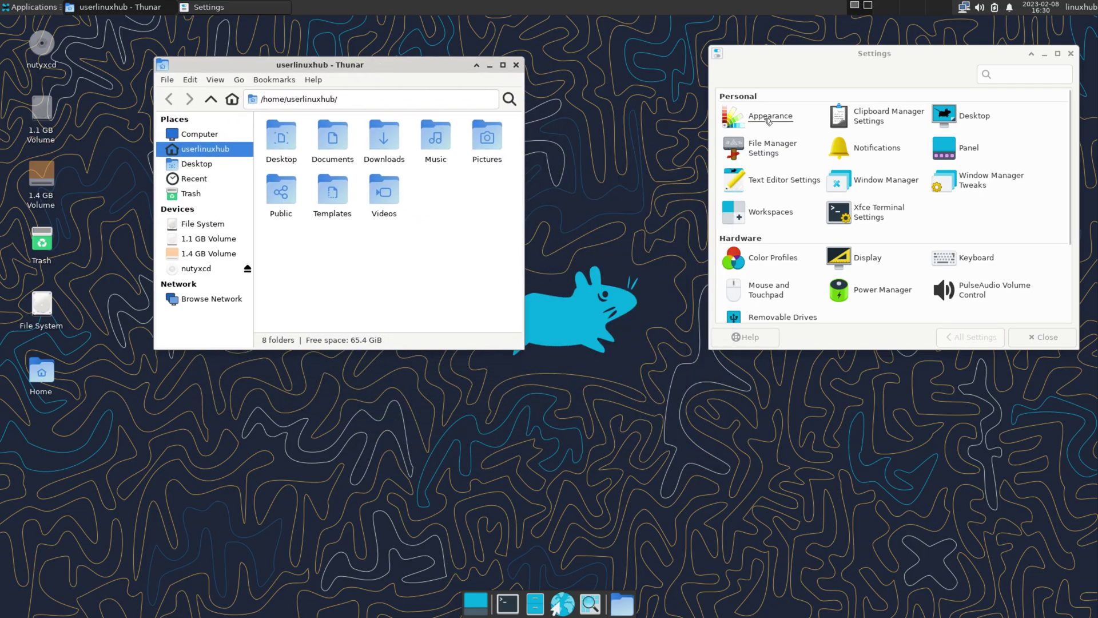
# - In Appearance, try High Contrast and settle on the Adwaita-dark style
pyautogui.click(768, 120)
pyautogui.click(751, 135)
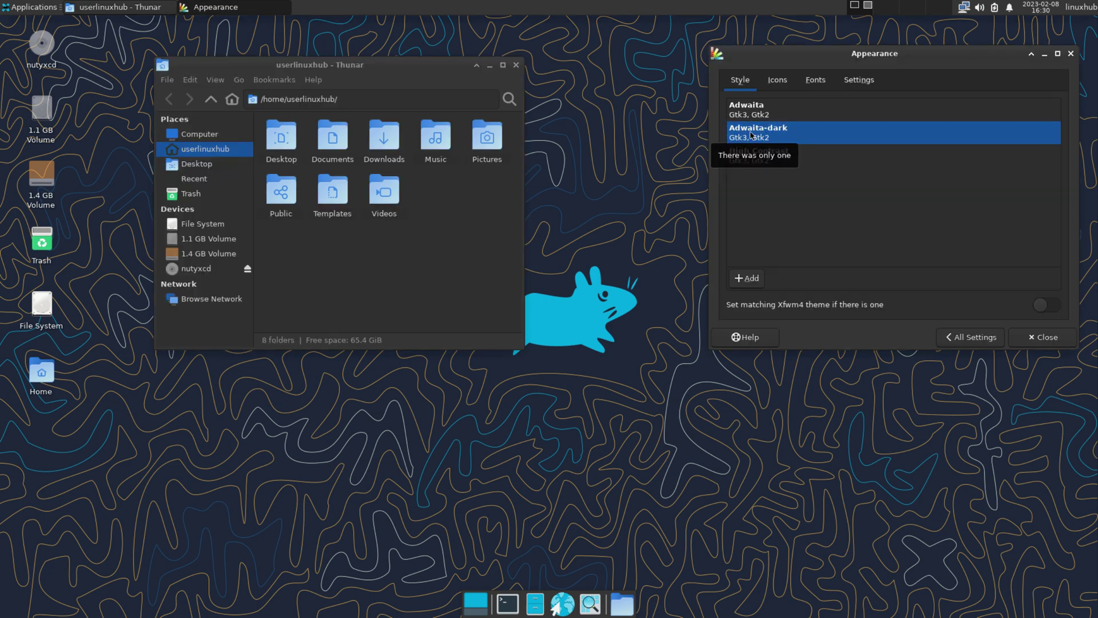
pyautogui.click(751, 156)
pyautogui.click(762, 133)
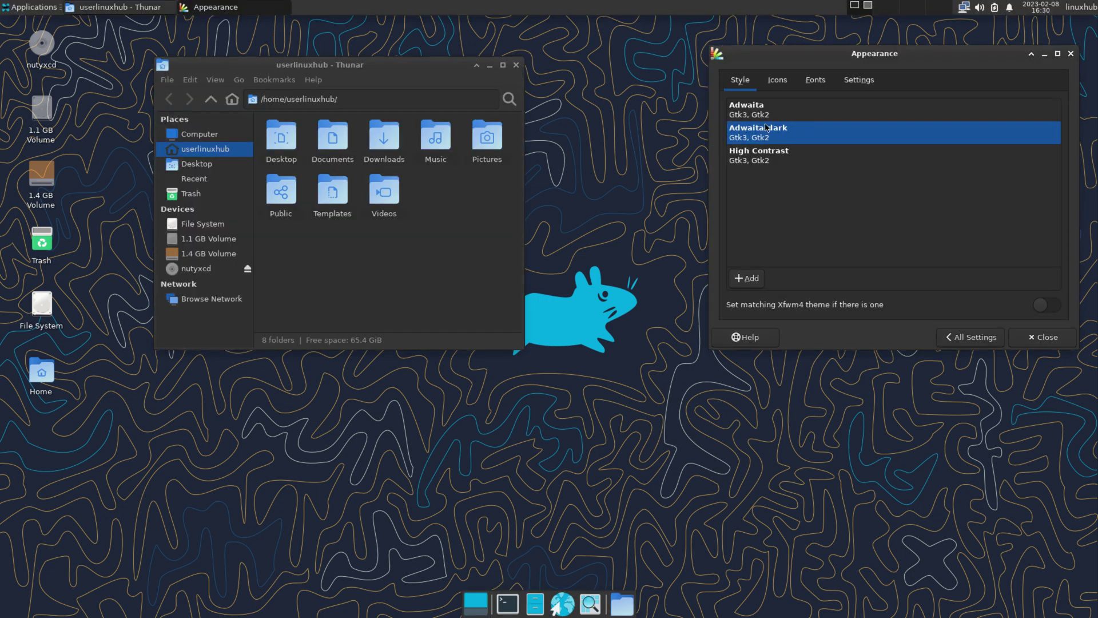
# - Try elementary Xfce, Adwaita and darker icon themes, ending on nuoveXT.2.2
pyautogui.click(777, 85)
pyautogui.click(792, 137)
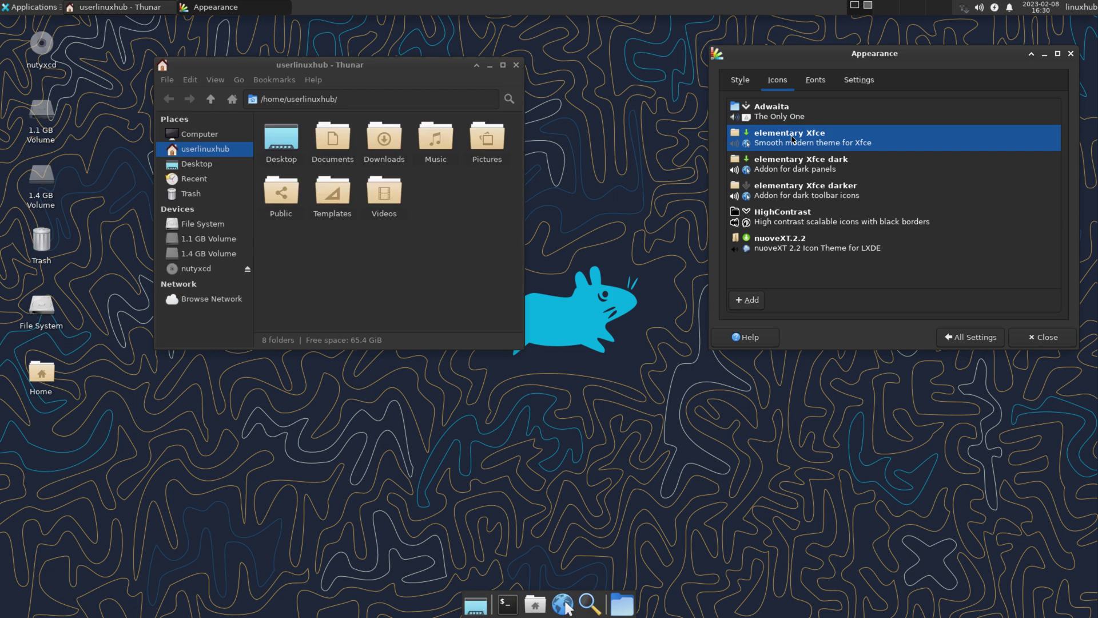
pyautogui.click(785, 238)
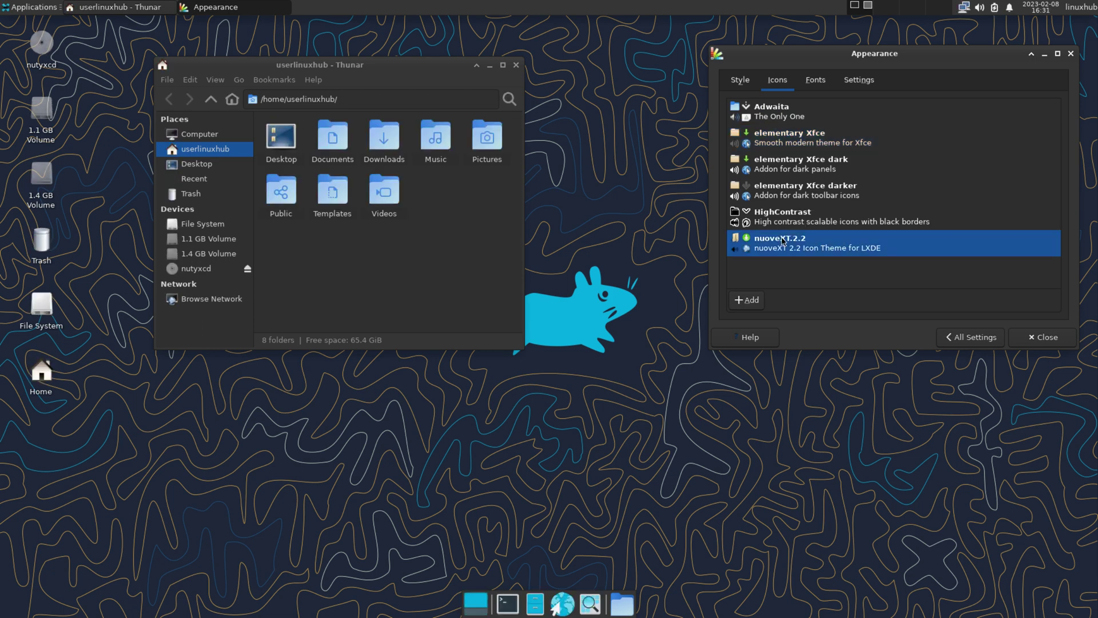
pyautogui.click(783, 113)
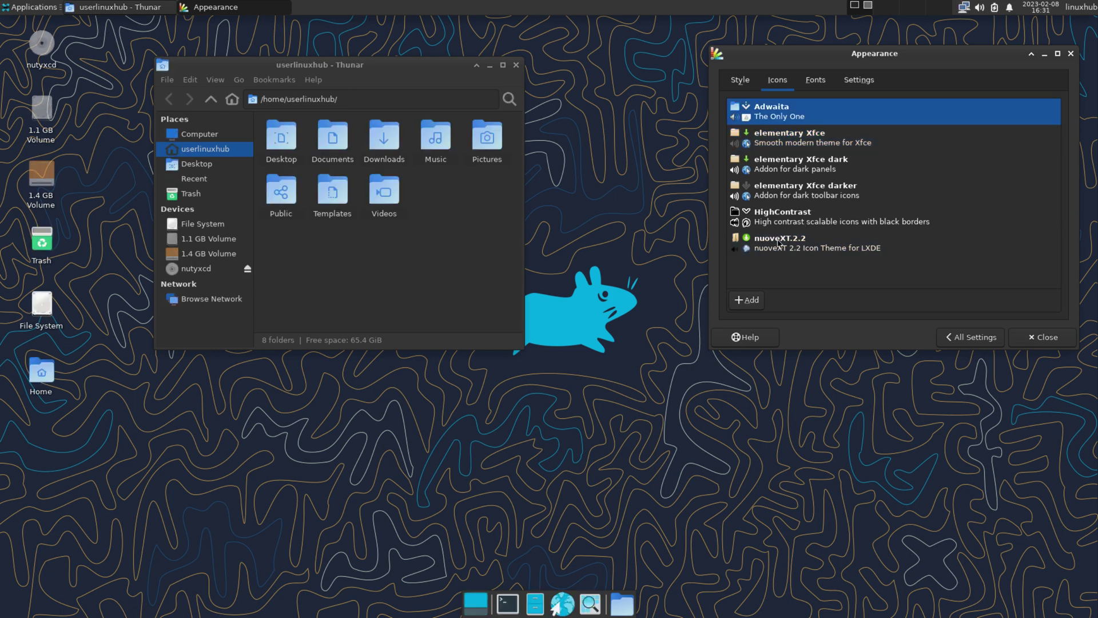
pyautogui.click(780, 244)
pyautogui.click(800, 163)
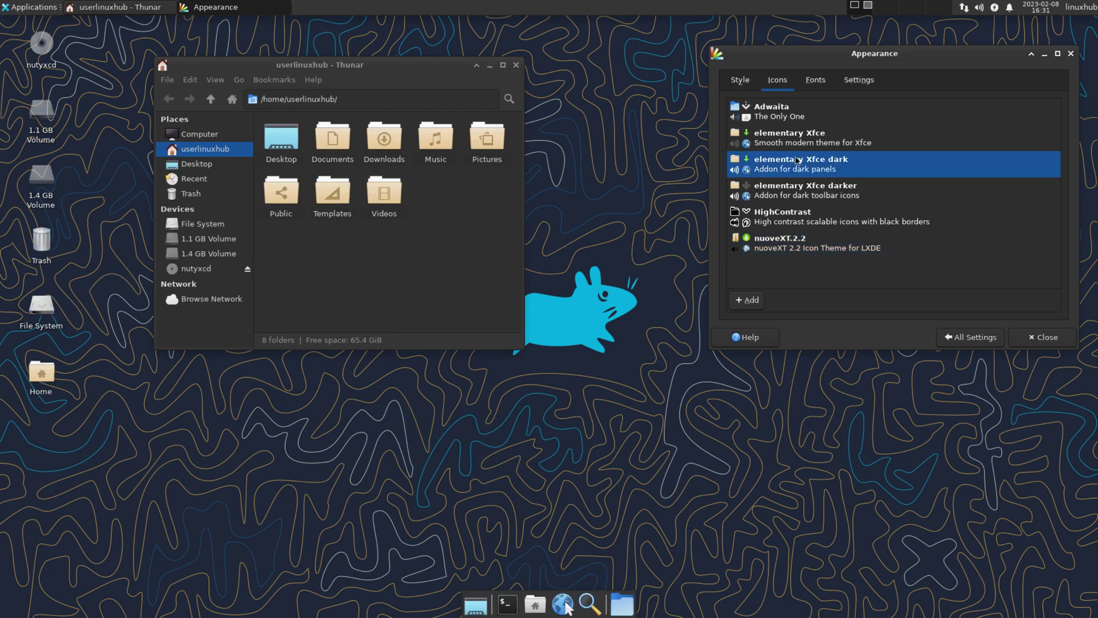
pyautogui.click(798, 142)
pyautogui.click(809, 199)
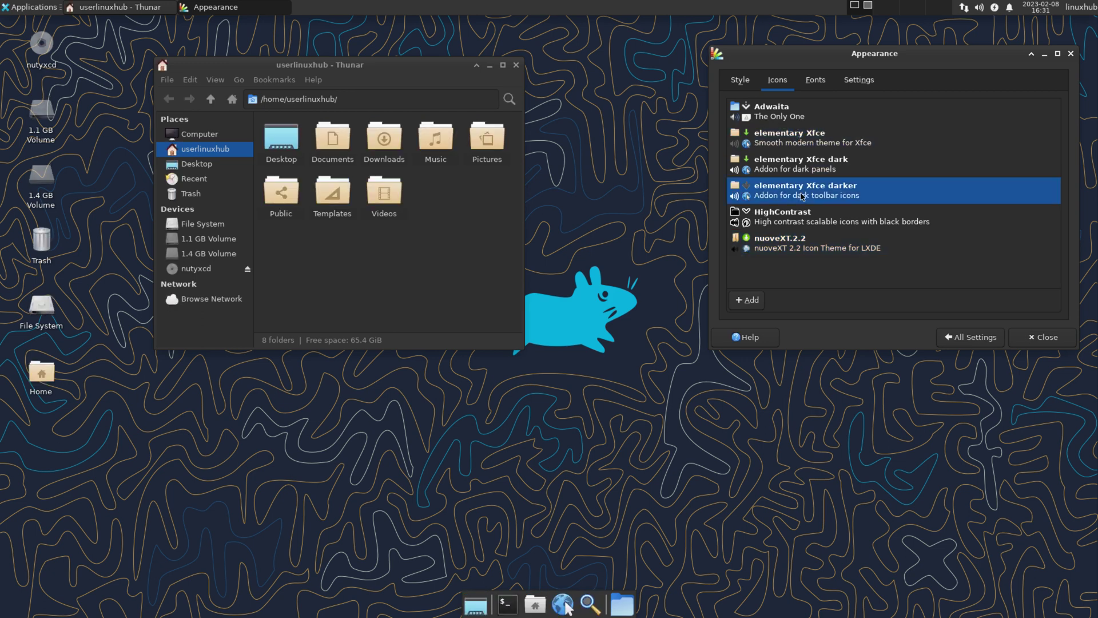
pyautogui.click(790, 249)
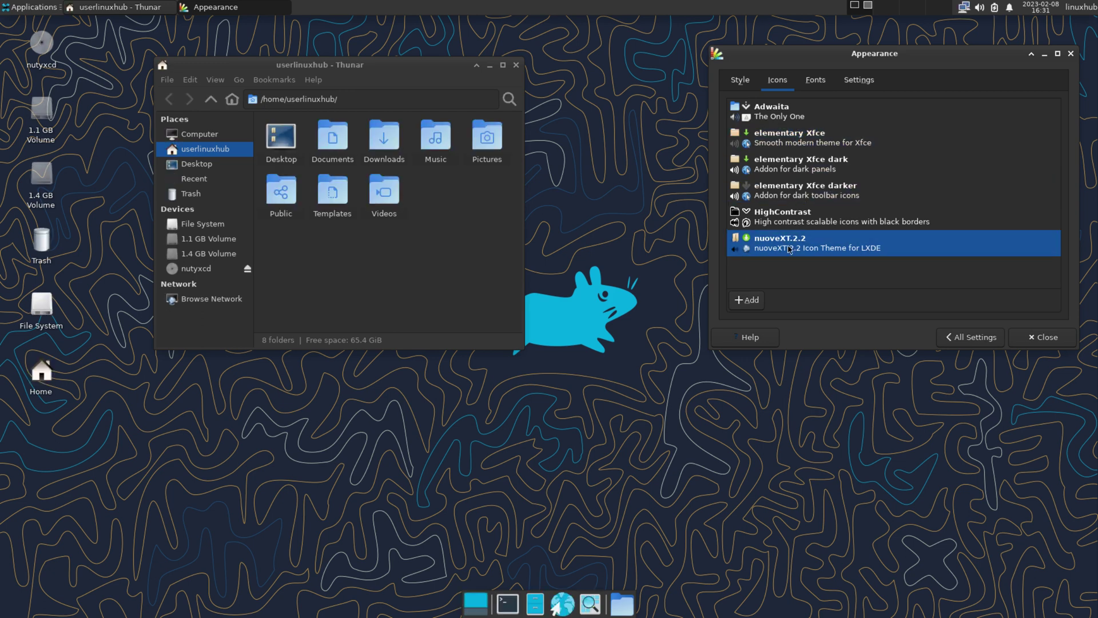
# - Preview Window Manager themes like Kokodi and Moheli, then restore the Default theme
pyautogui.click(949, 338)
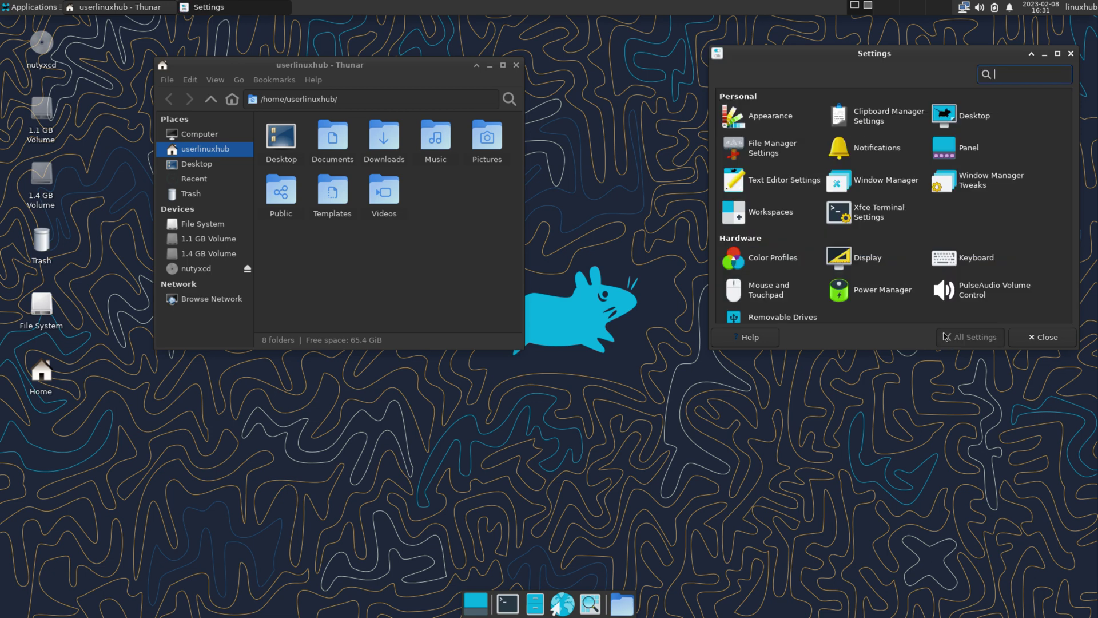
pyautogui.click(875, 183)
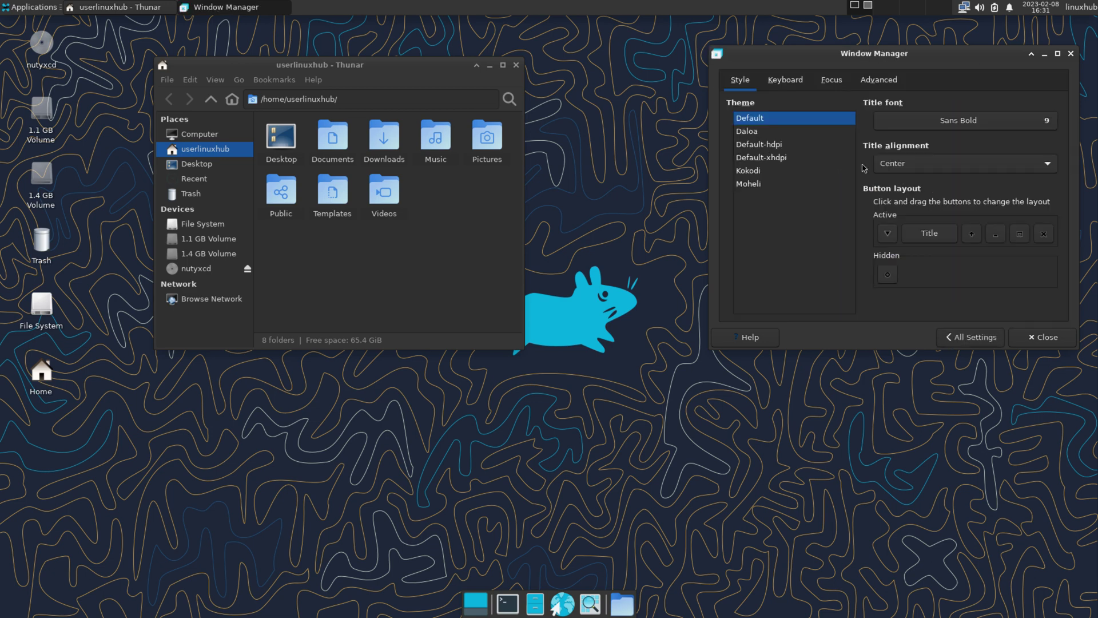
pyautogui.press('Tab')
pyautogui.press('Down')
pyautogui.press('Down')
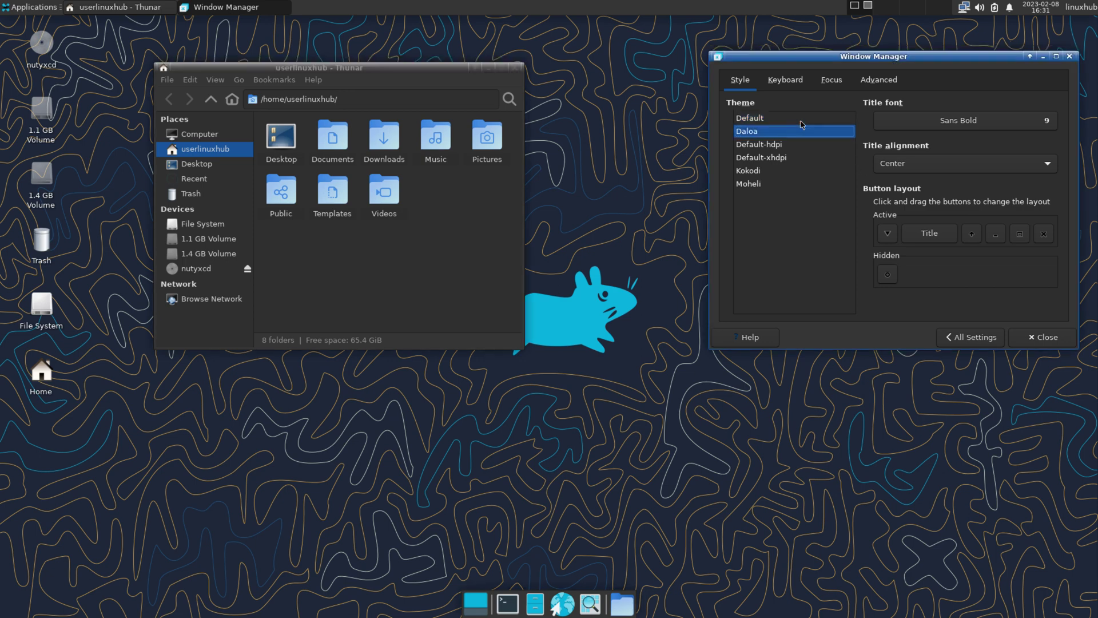
pyautogui.press('Down')
pyautogui.press('Down')
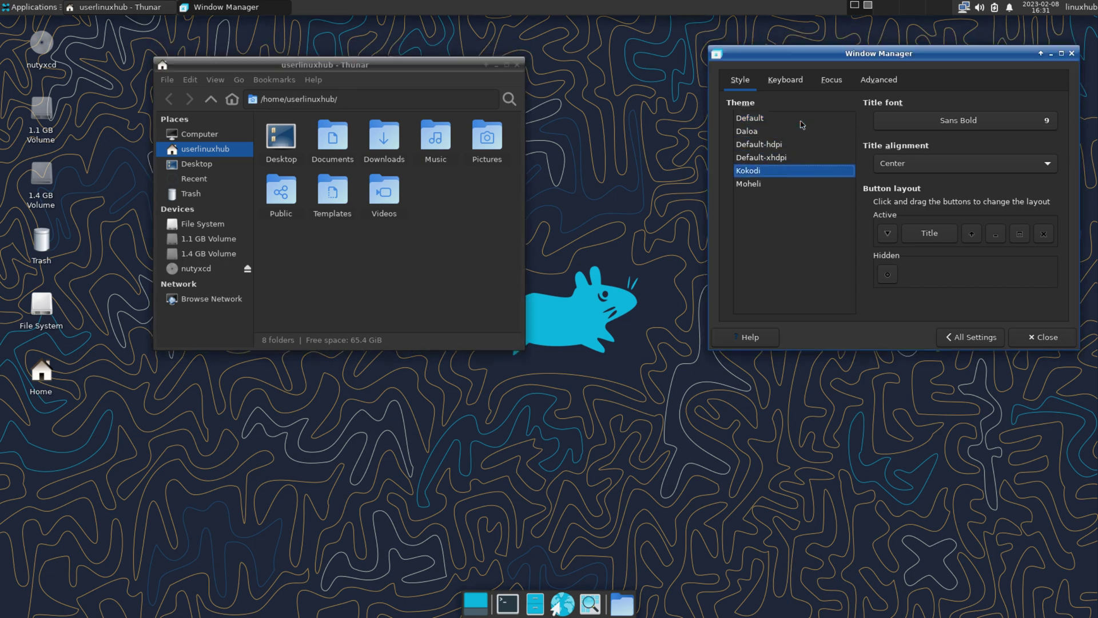
pyautogui.press('Down')
pyautogui.click(802, 119)
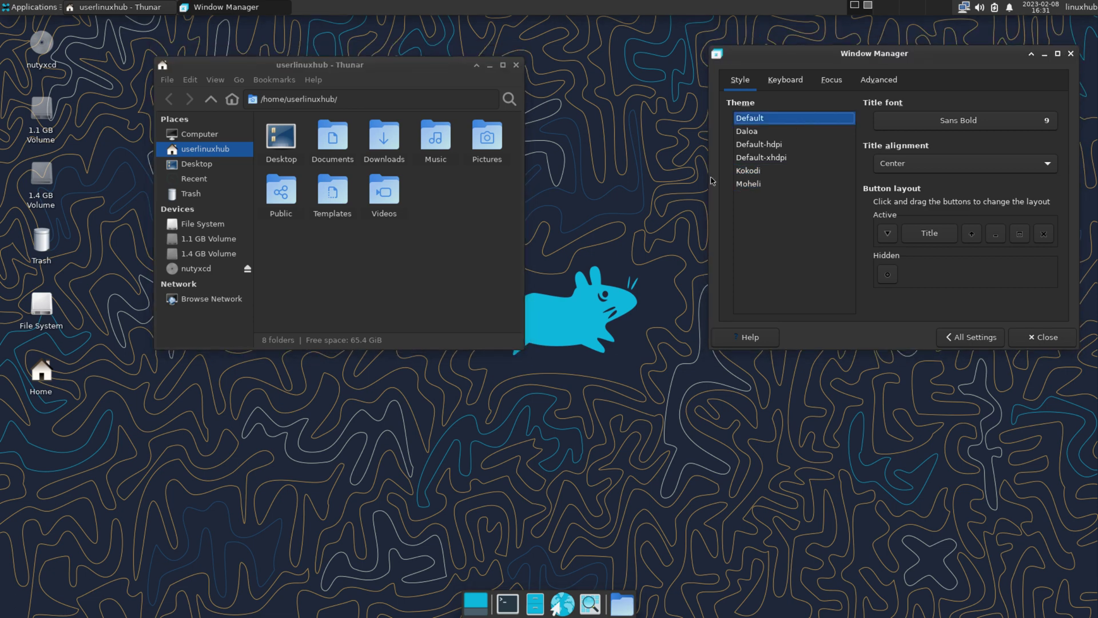
# - Close the Settings Manager and the file manager window
pyautogui.click(966, 338)
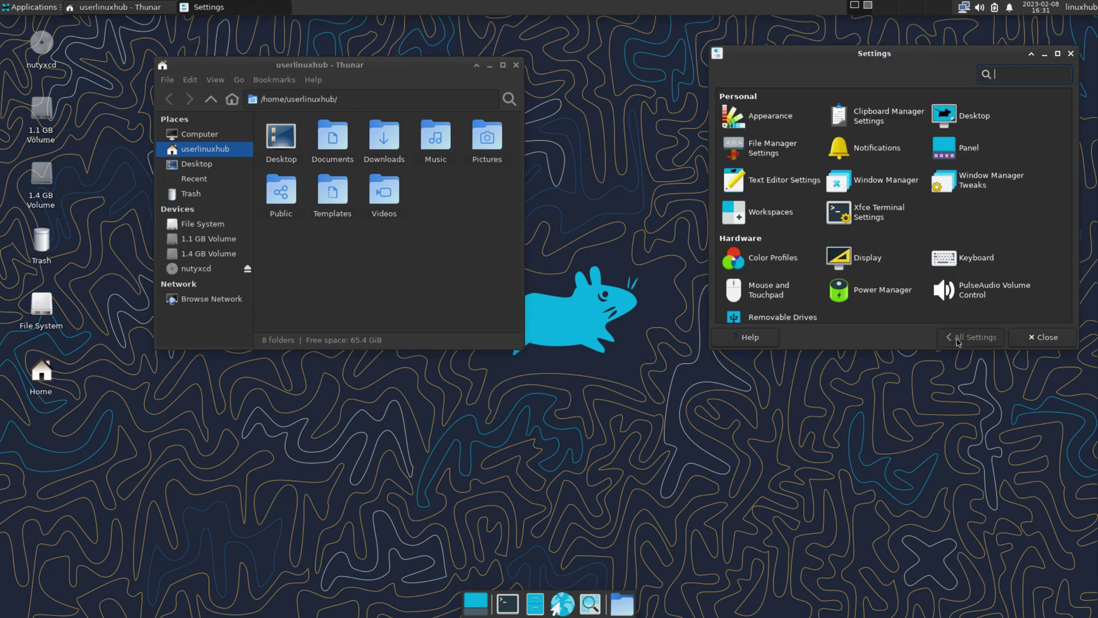
pyautogui.click(1071, 53)
pyautogui.click(516, 65)
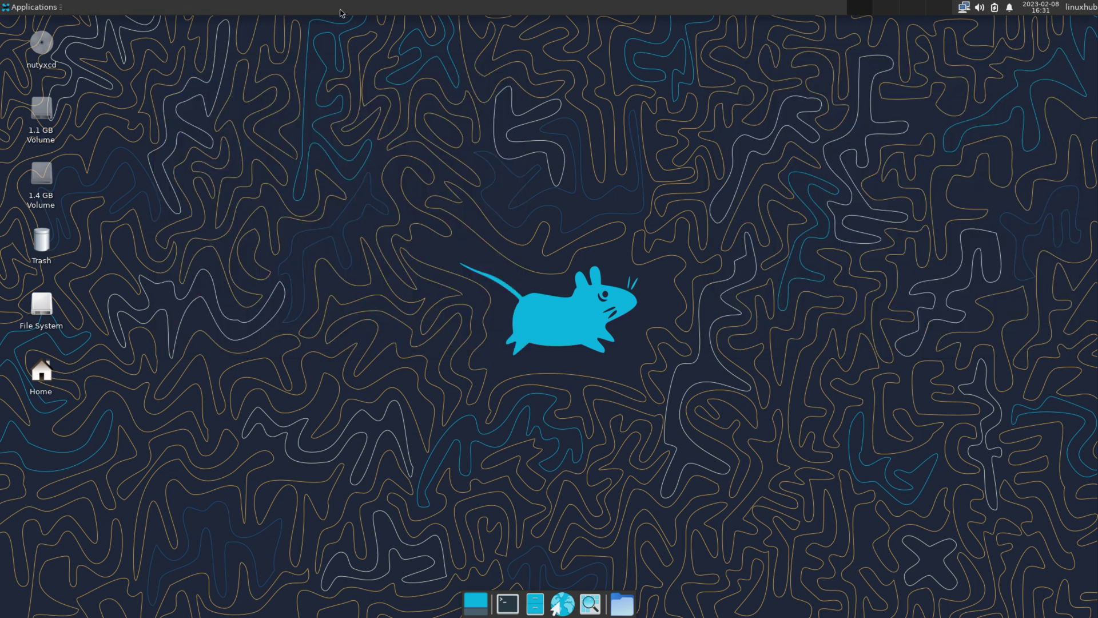
# - Unlock the top panel in Panel Preferences and move it to the screen's bottom edge
pyautogui.rightClick(328, 4)
pyautogui.moveTo(375, 90)
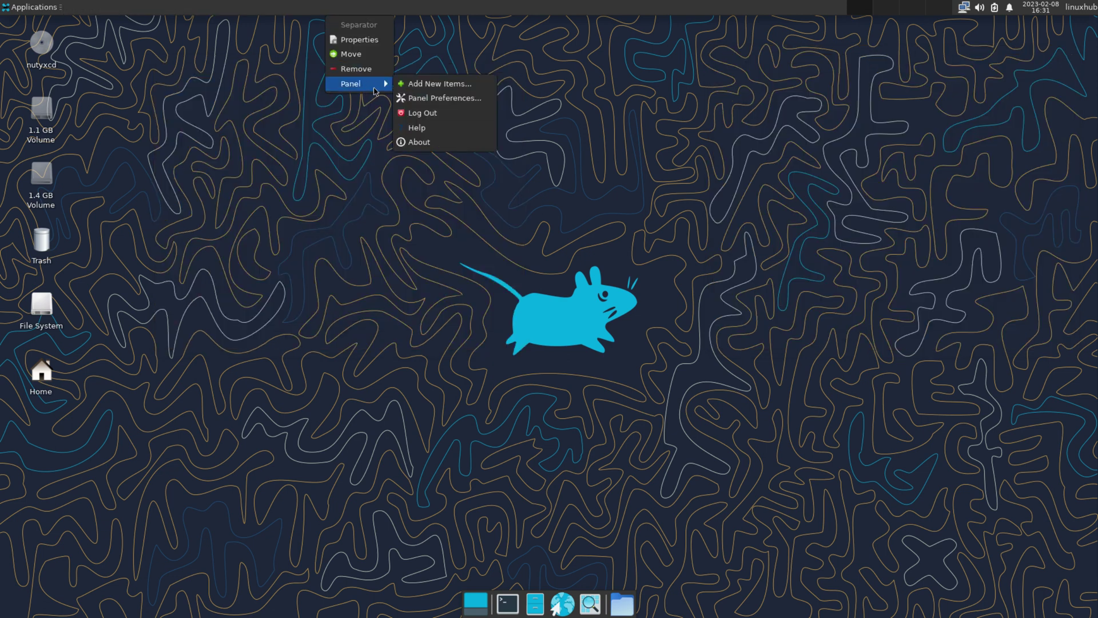
pyautogui.click(460, 99)
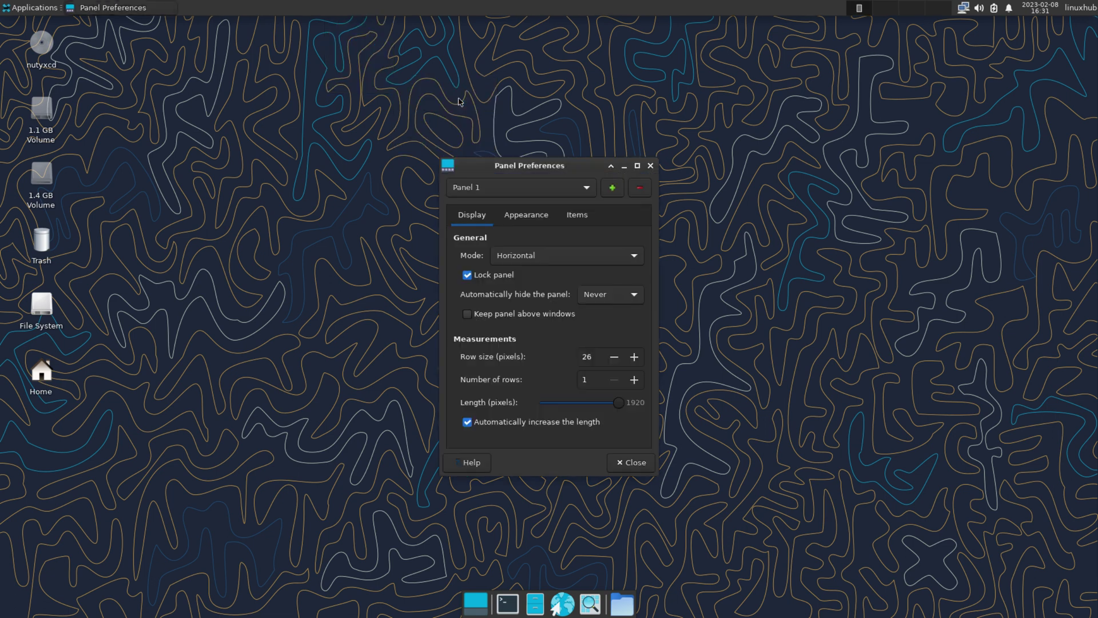
pyautogui.click(468, 276)
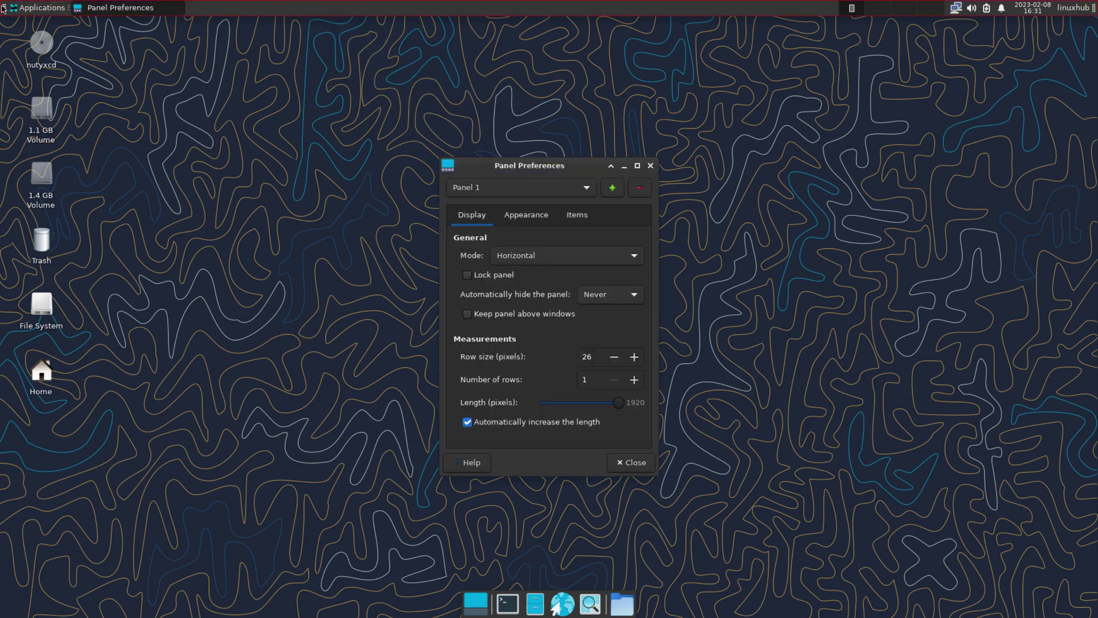
pyautogui.moveTo(5, 9); pyautogui.dragTo(3, 610)
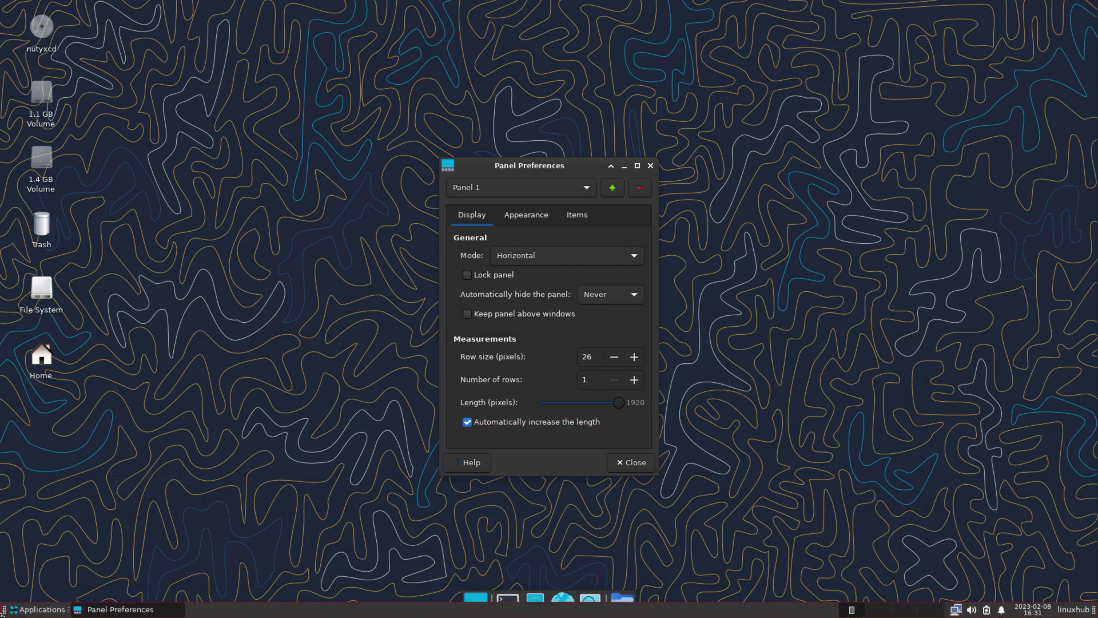
# - Remove Panel 2, re-lock Panel 1, and close Panel Preferences
pyautogui.click(579, 189)
pyautogui.click(491, 207)
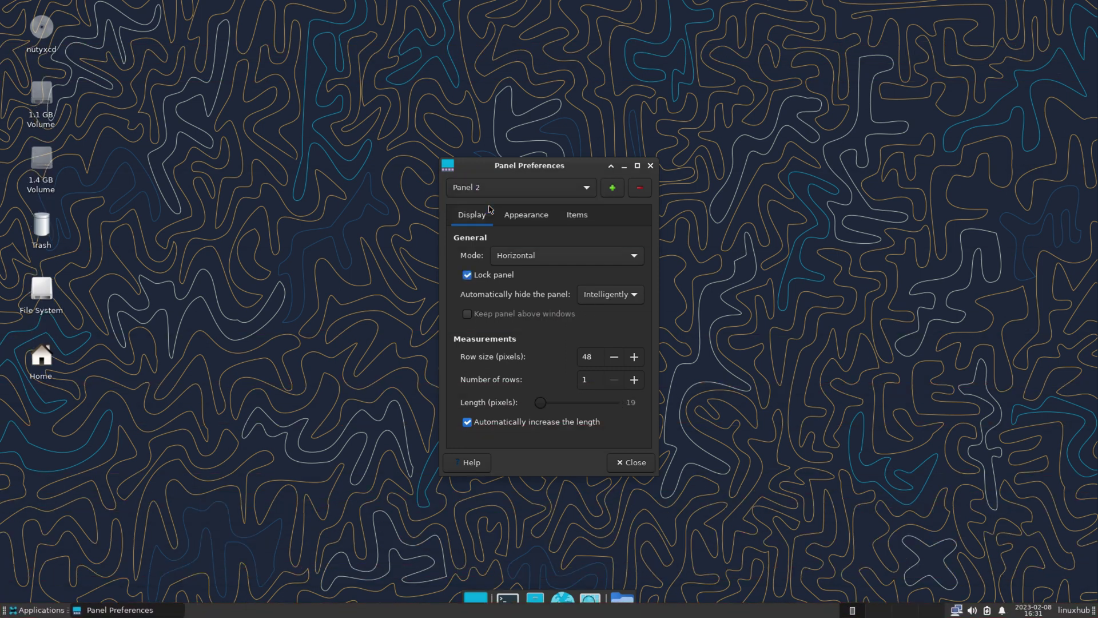
pyautogui.click(643, 190)
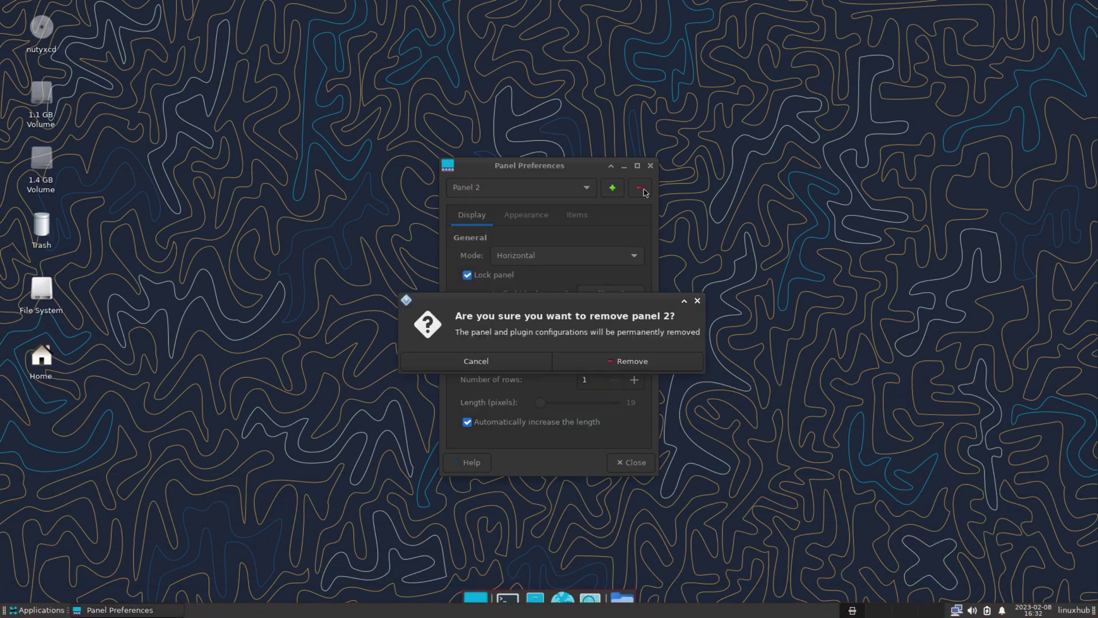
pyautogui.click(632, 360)
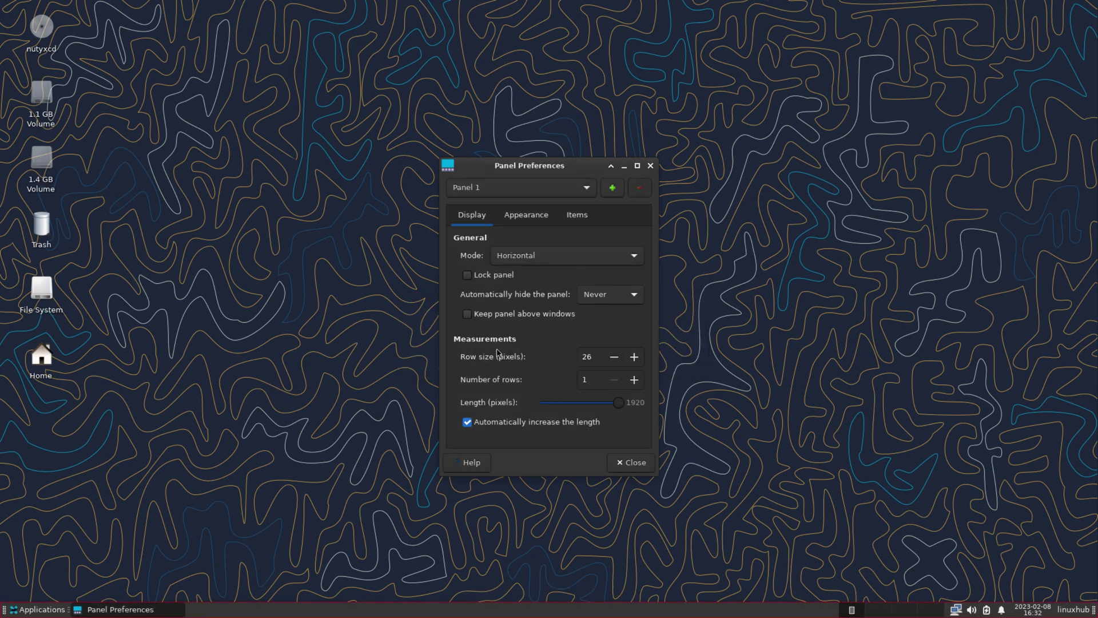
pyautogui.click(468, 275)
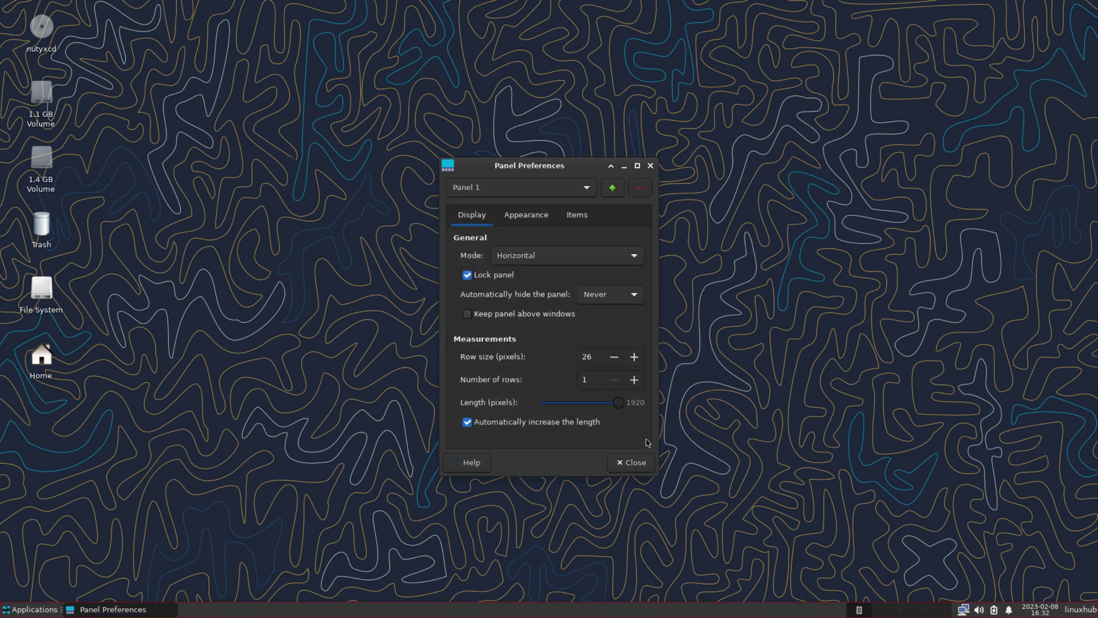
pyautogui.click(631, 462)
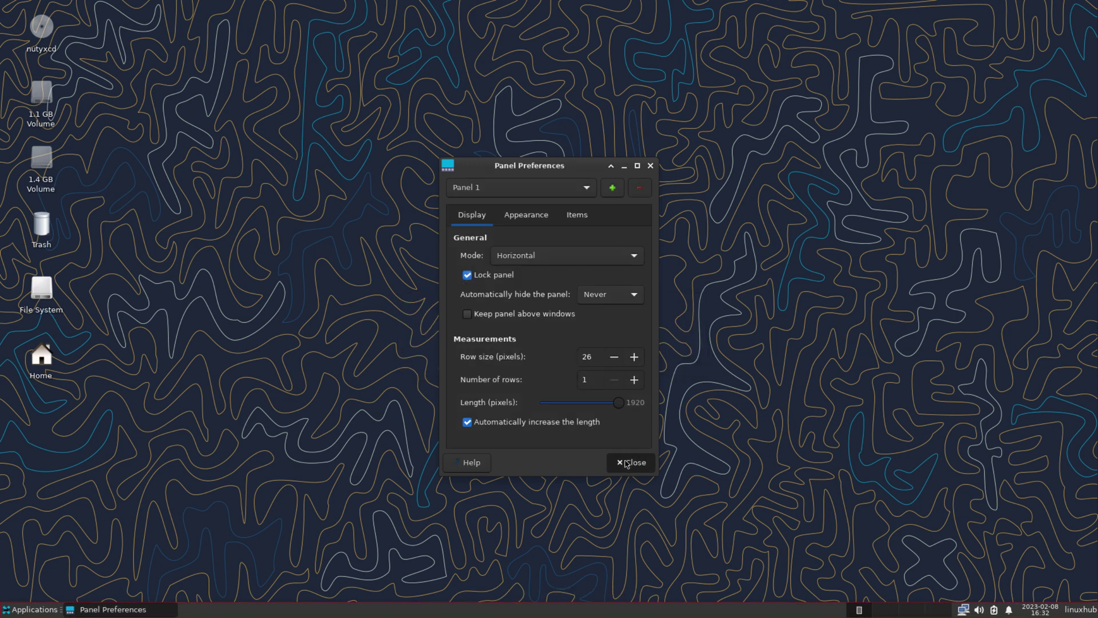
pyautogui.rightClick(303, 429)
# - Pick the red-flower XFCE thumbnail under Background as wallpaper and close Desktop settings
pyautogui.click(368, 554)
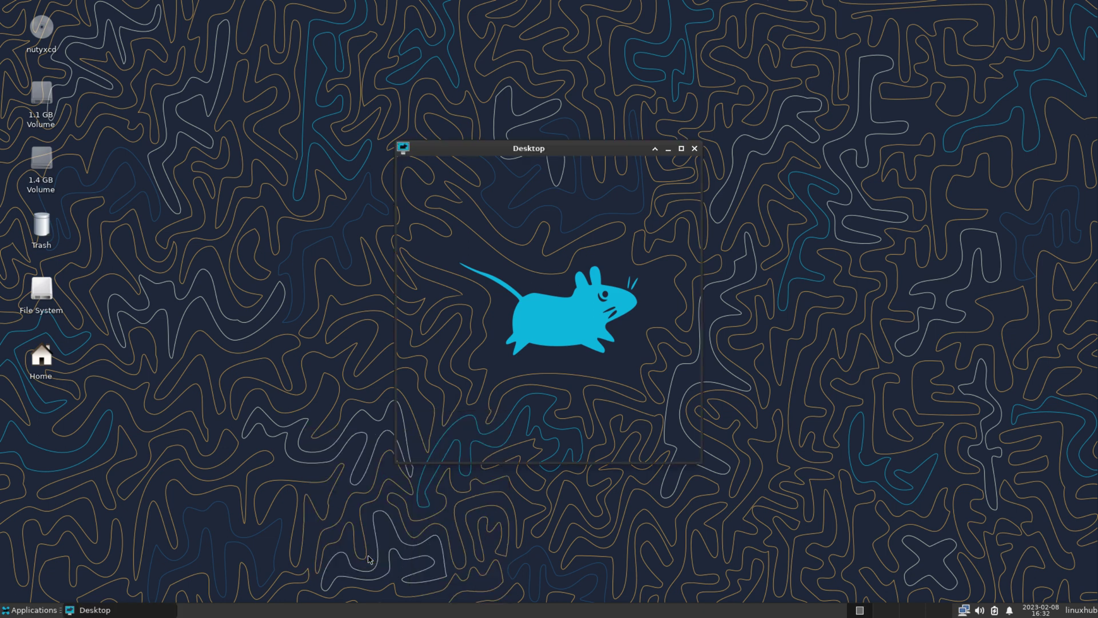
pyautogui.click(640, 239)
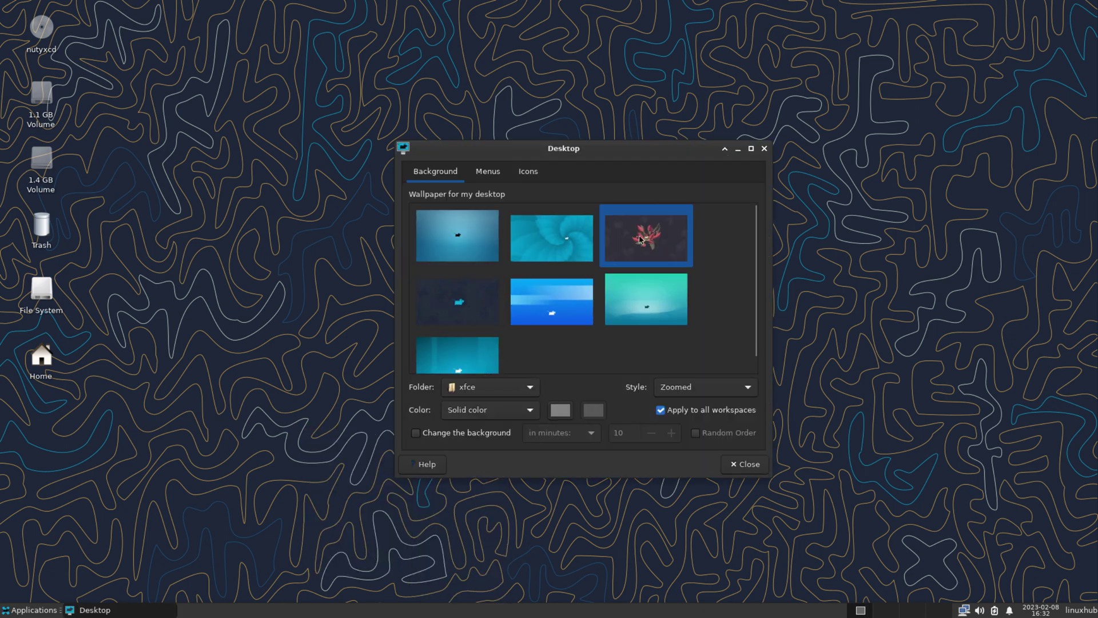
pyautogui.moveTo(609, 148); pyautogui.dragTo(917, 15)
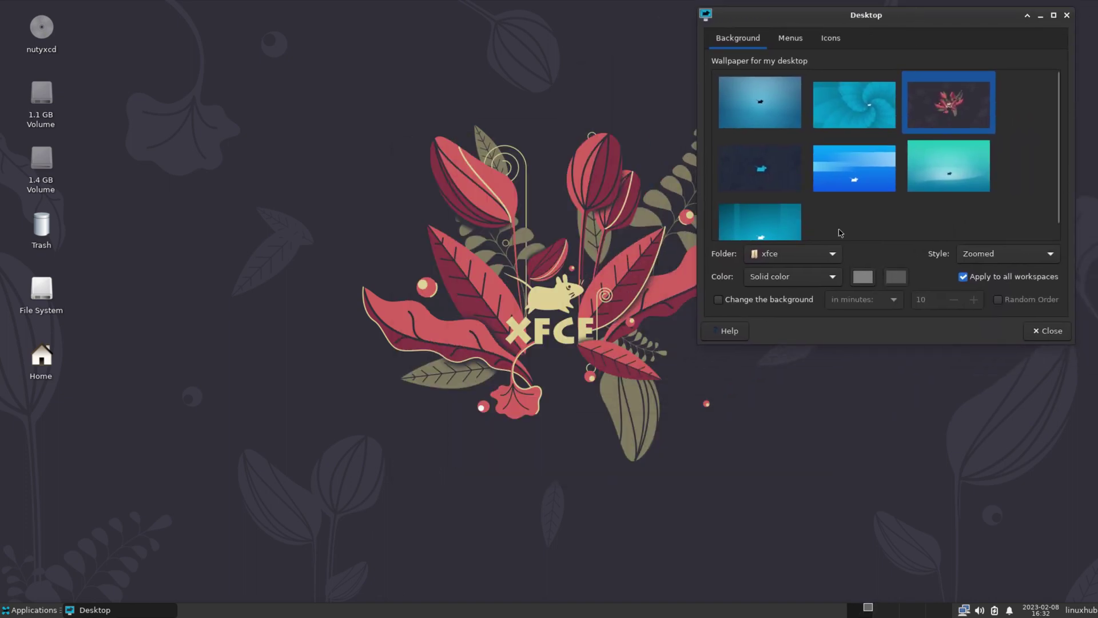
pyautogui.click(1045, 336)
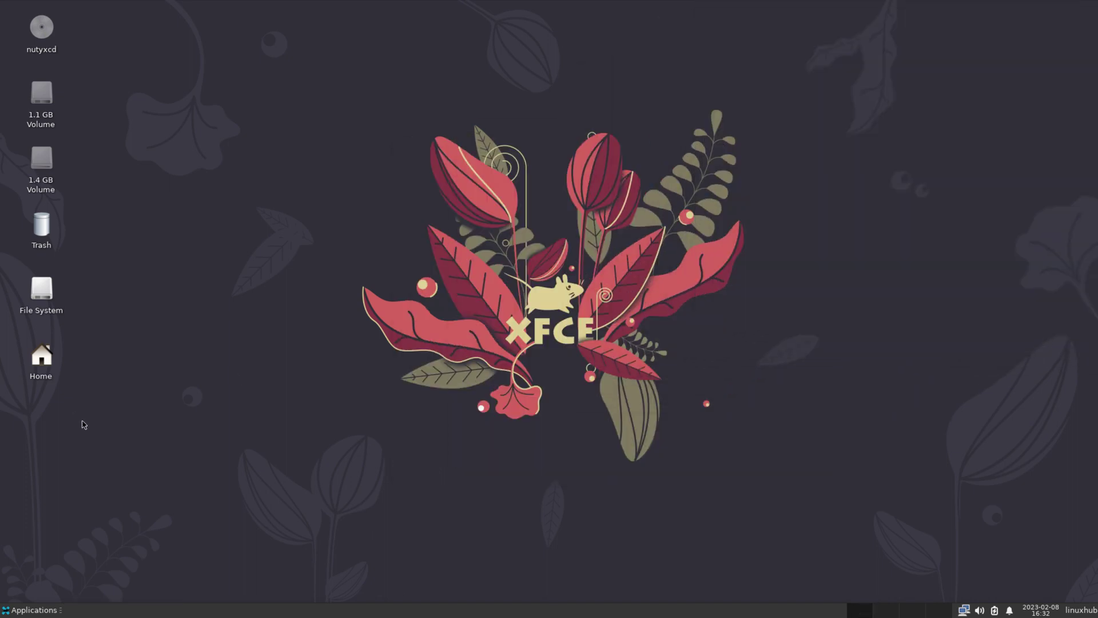
pyautogui.click(12, 611)
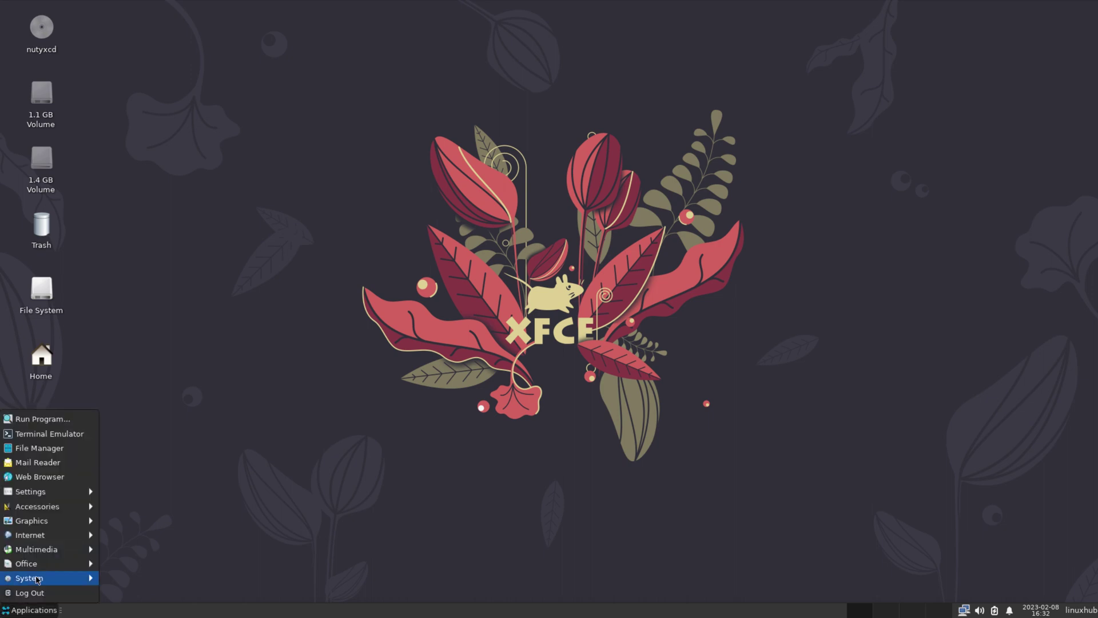
# - Launch Mousepad full-screen and check its About window showing version 0.5.10
pyautogui.moveTo(37, 581)
pyautogui.moveTo(40, 493)
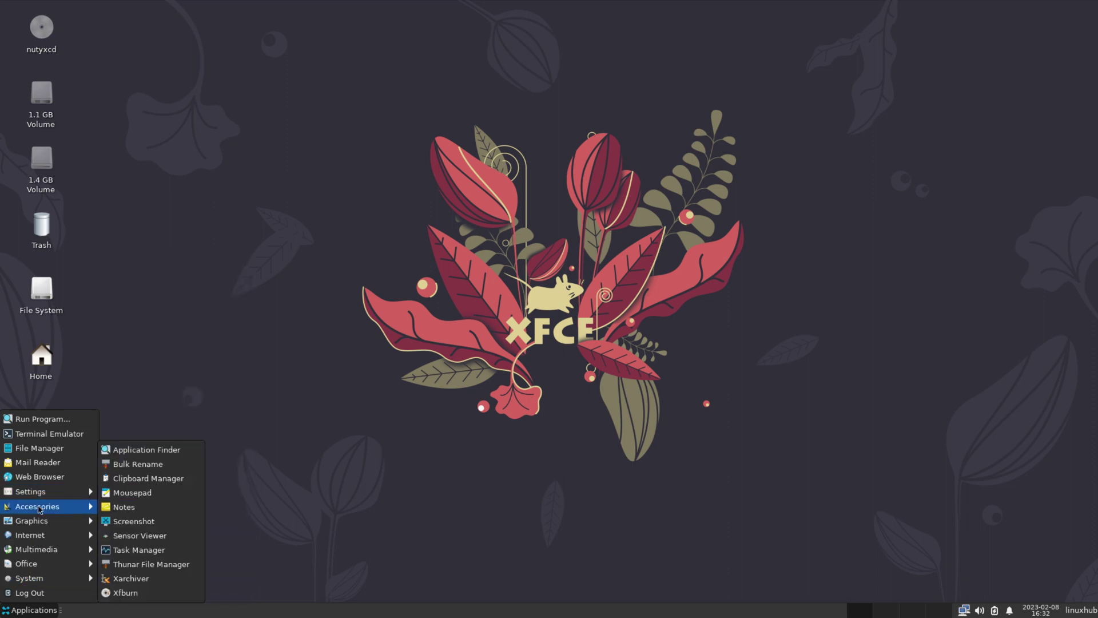
pyautogui.click(132, 493)
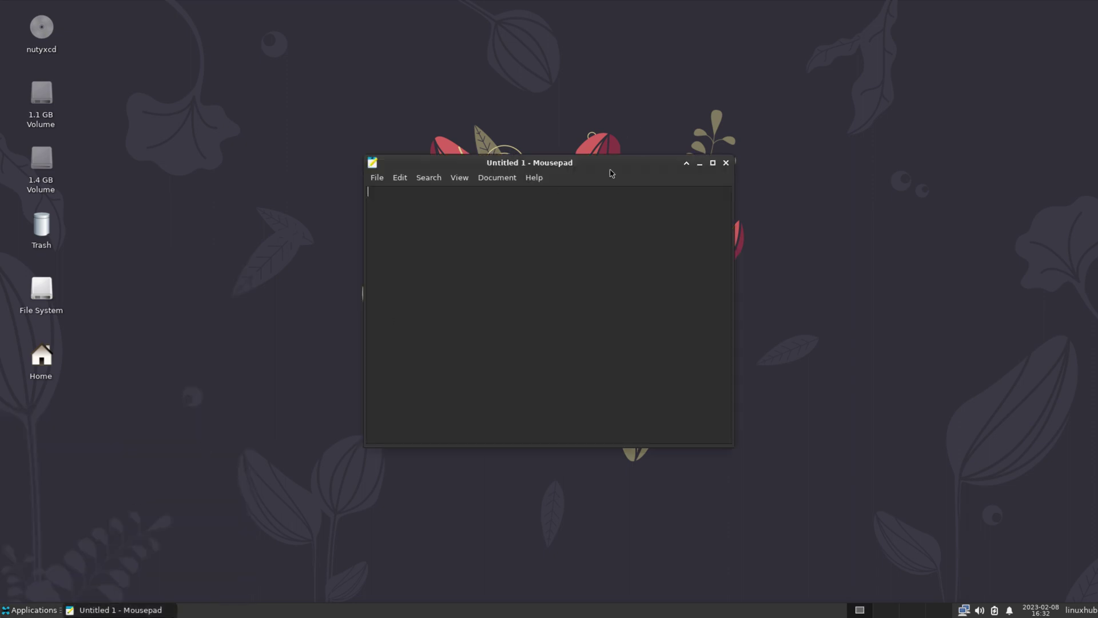
pyautogui.doubleClick(602, 164)
pyautogui.click(169, 21)
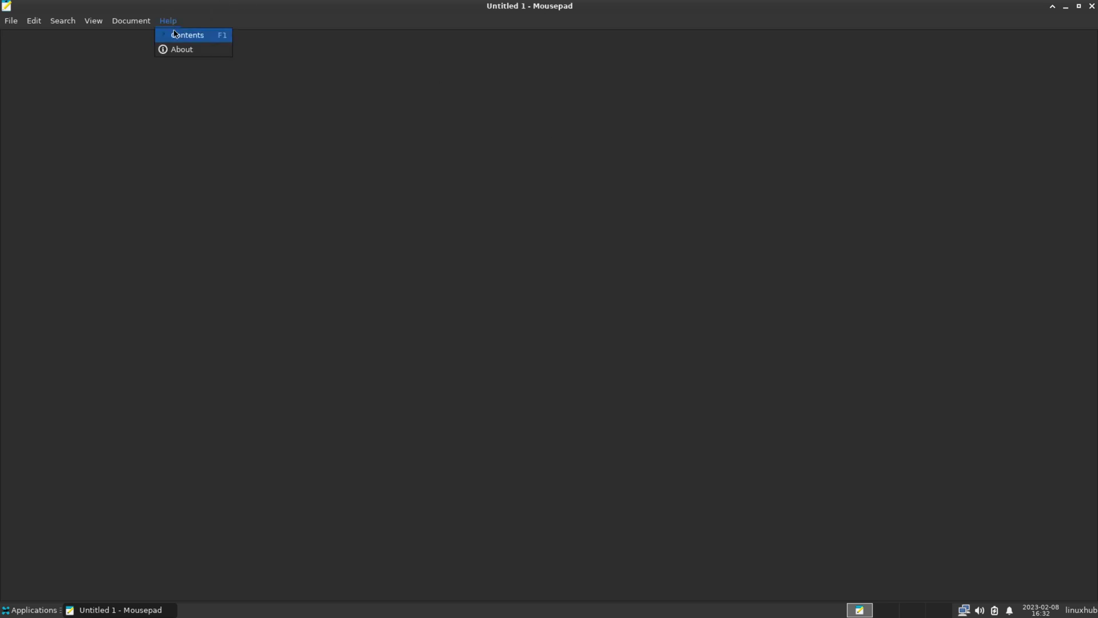
pyautogui.click(184, 49)
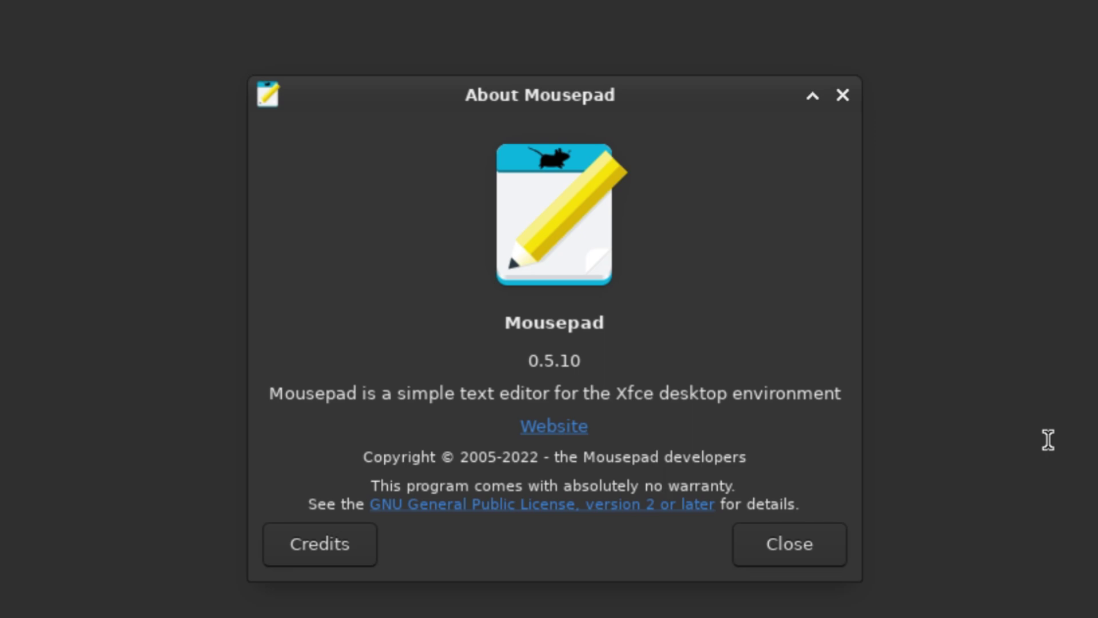
pyautogui.click(790, 544)
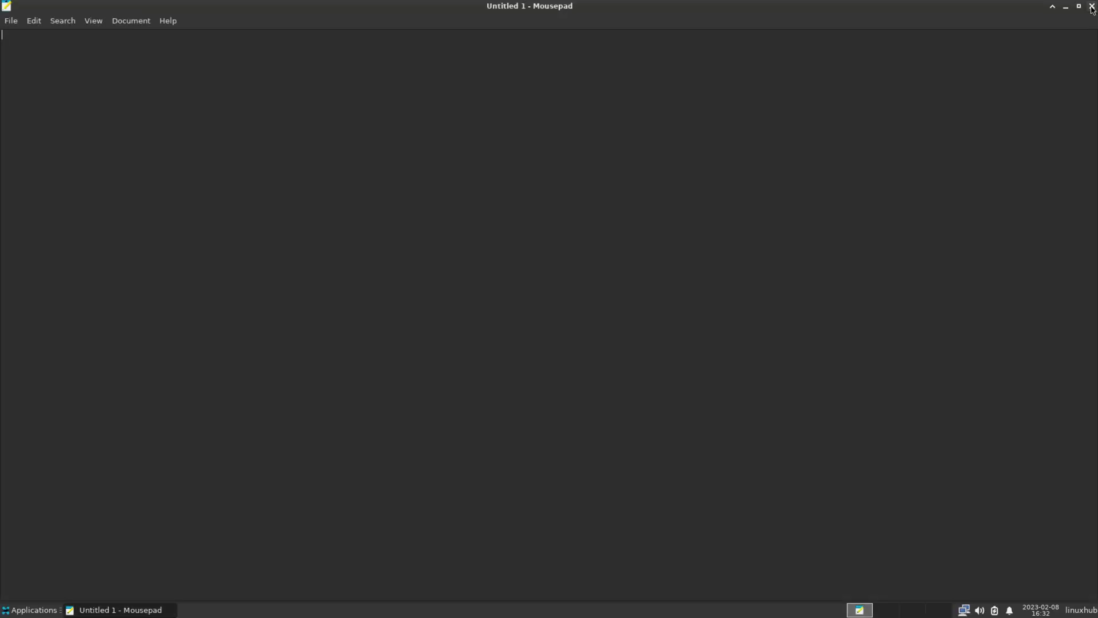
# - Close Mousepad and launch Ristretto Image Viewer maximized
pyautogui.click(1092, 6)
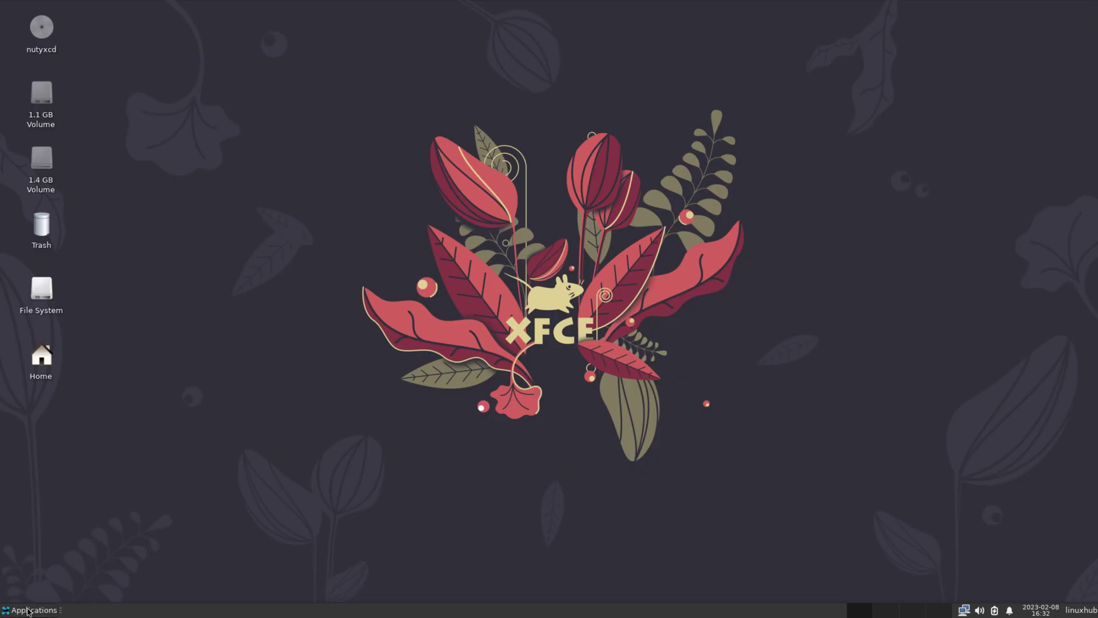
pyautogui.click(43, 609)
pyautogui.moveTo(46, 521)
pyautogui.click(157, 521)
pyautogui.doubleClick(581, 173)
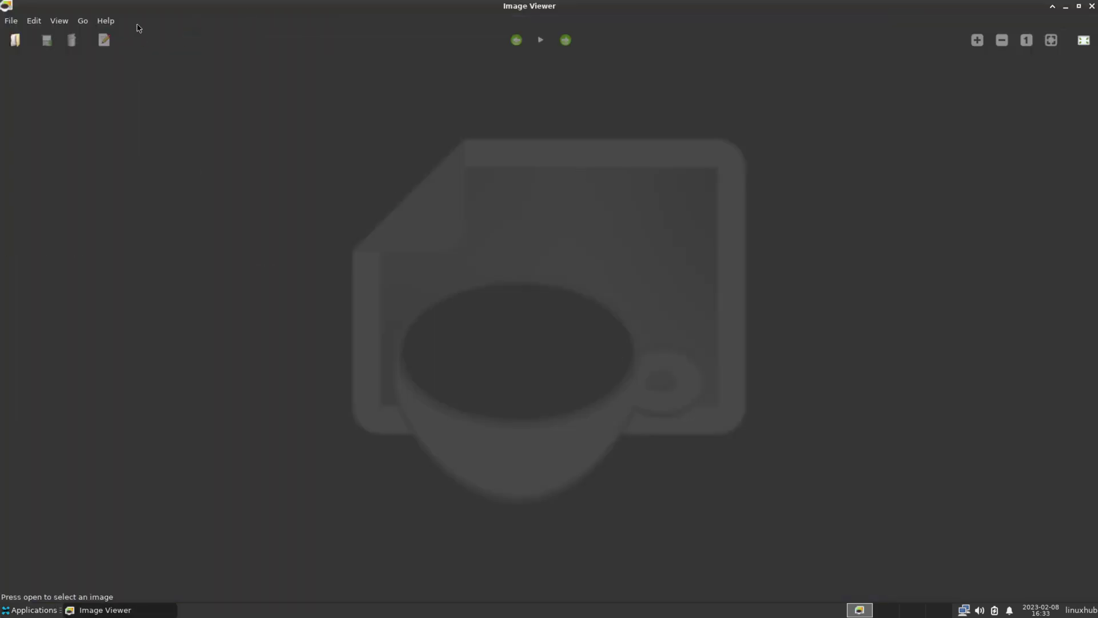
# - View Ristretto's About window (version 0.12.4), then close the image viewer
pyautogui.click(106, 21)
pyautogui.click(119, 50)
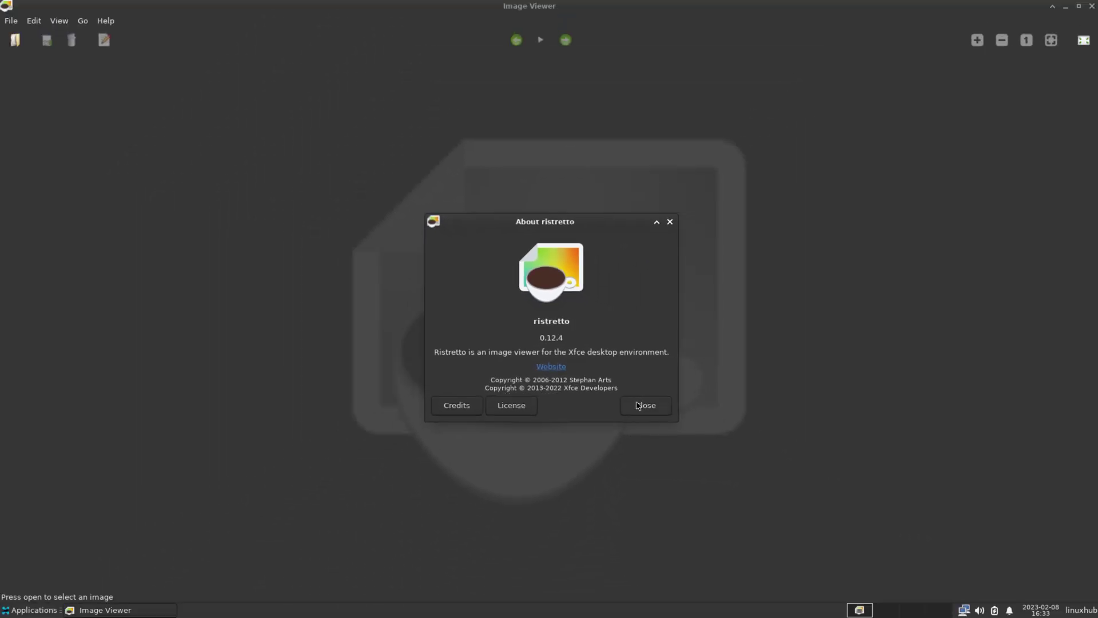
pyautogui.click(638, 405)
pyautogui.click(1092, 6)
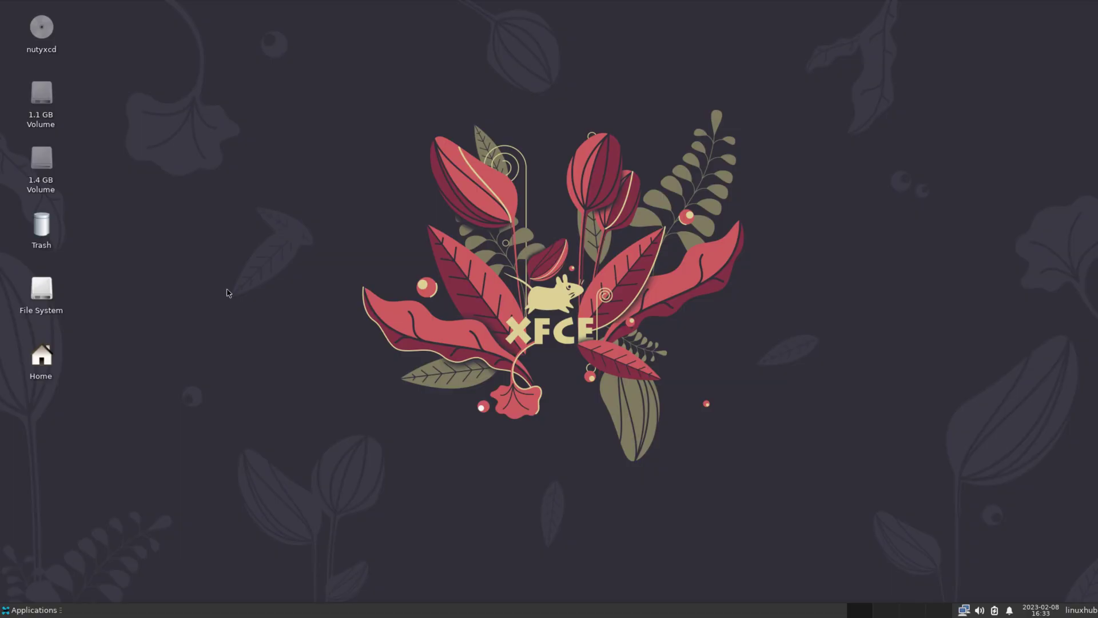
pyautogui.click(41, 614)
pyautogui.moveTo(46, 538)
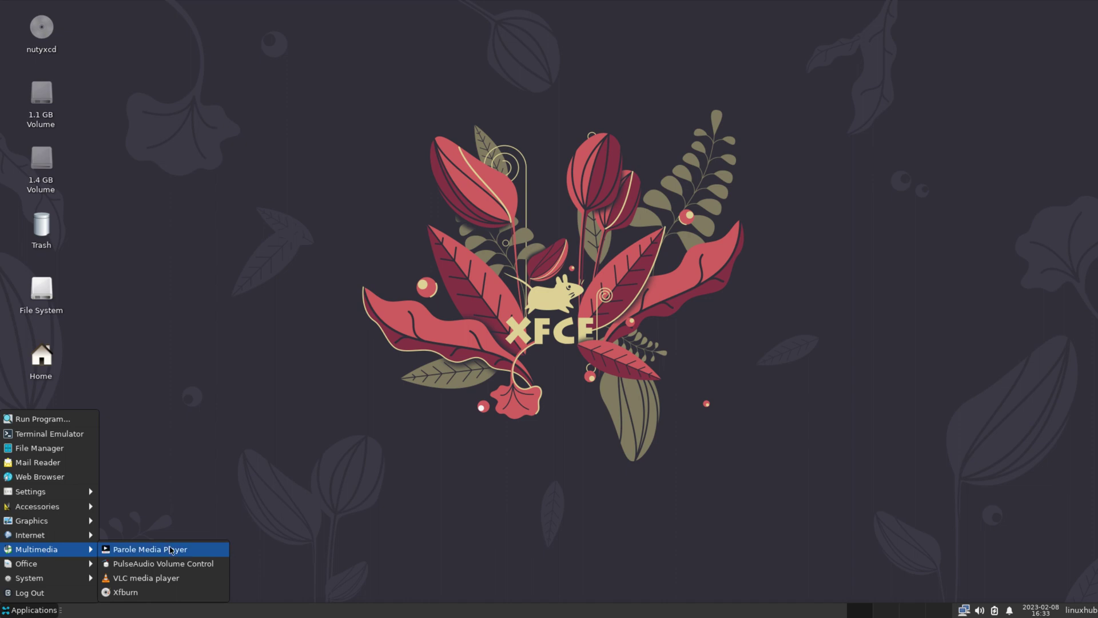
pyautogui.click(172, 550)
pyautogui.doubleClick(637, 192)
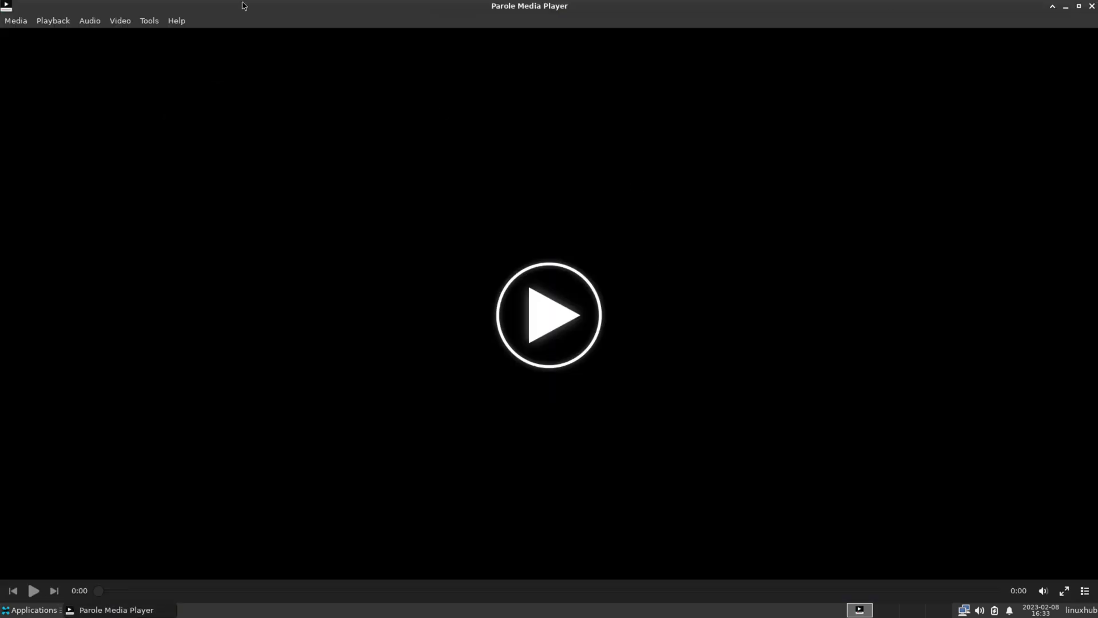
pyautogui.click(170, 23)
pyautogui.click(205, 80)
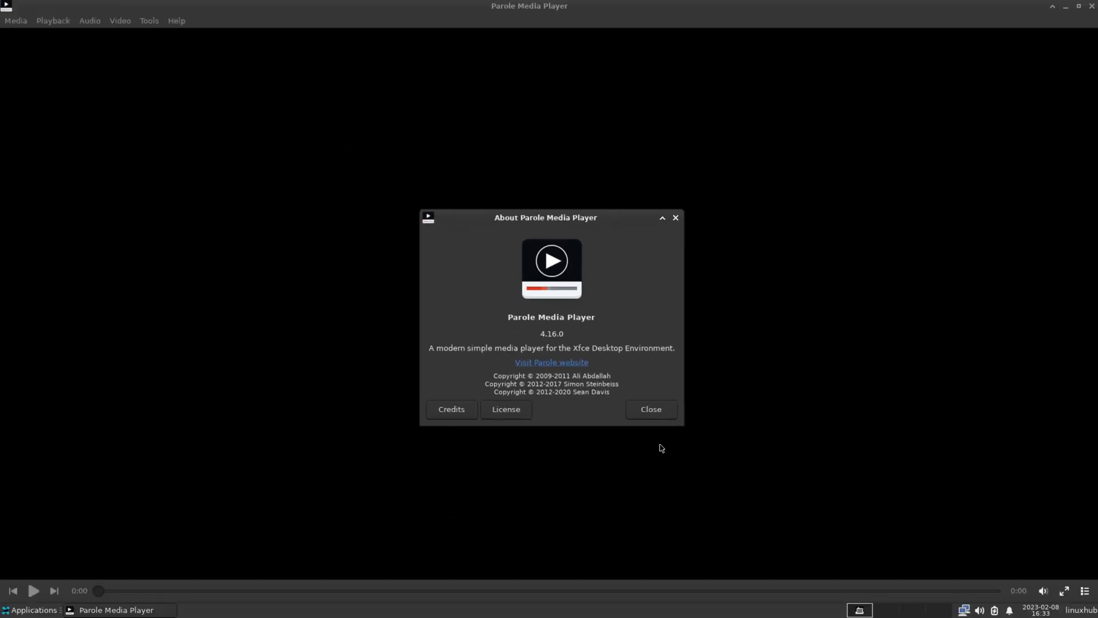
pyautogui.click(652, 409)
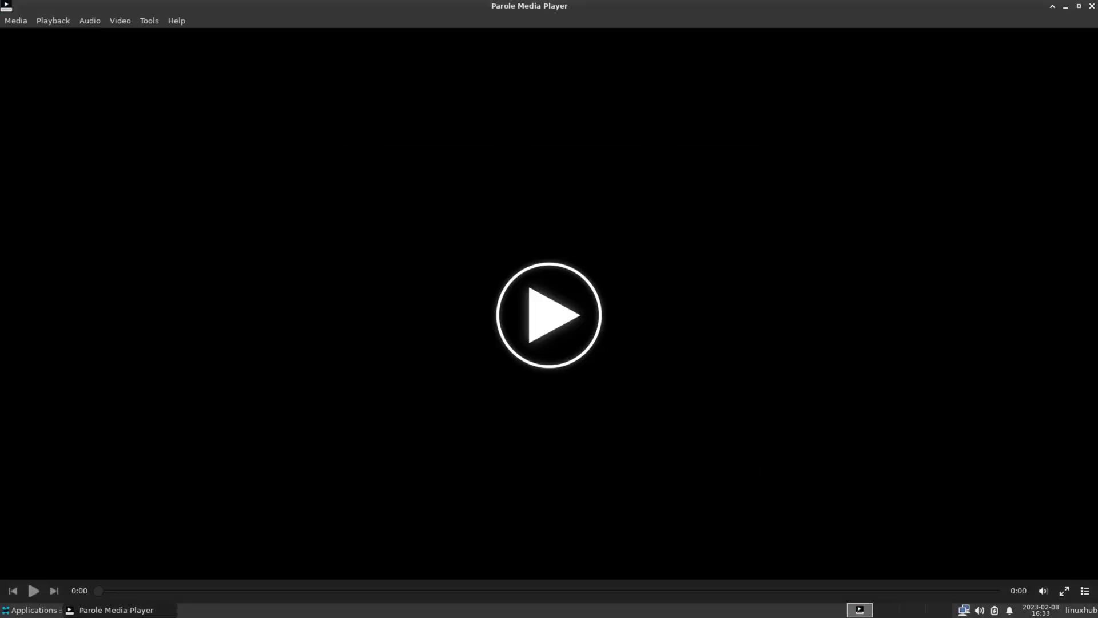
pyautogui.click(1093, 7)
pyautogui.click(35, 613)
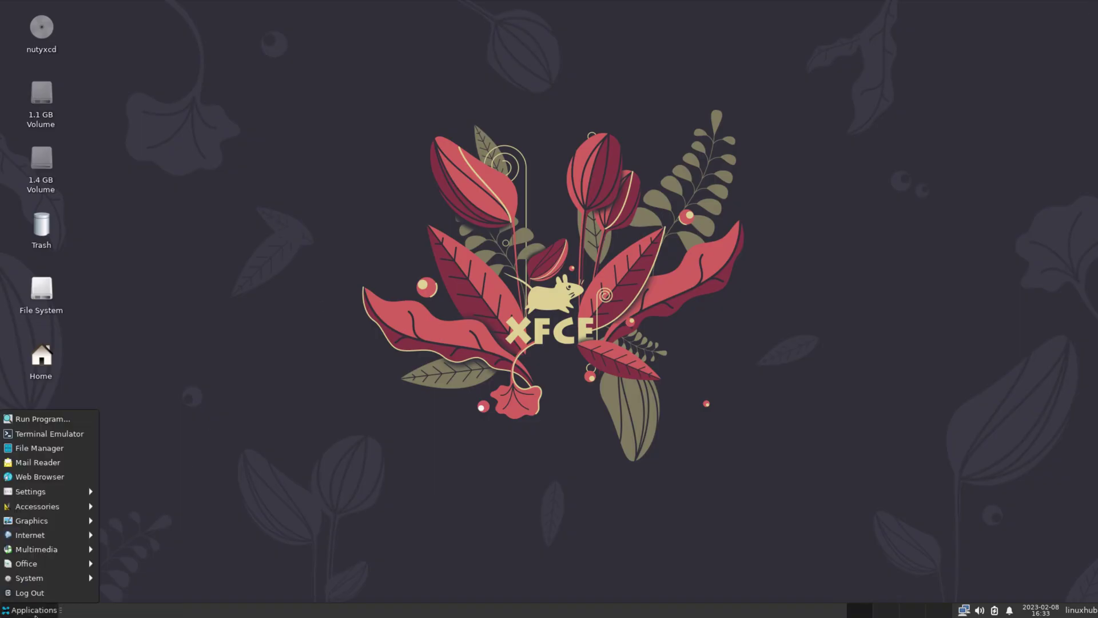
pyautogui.moveTo(37, 563)
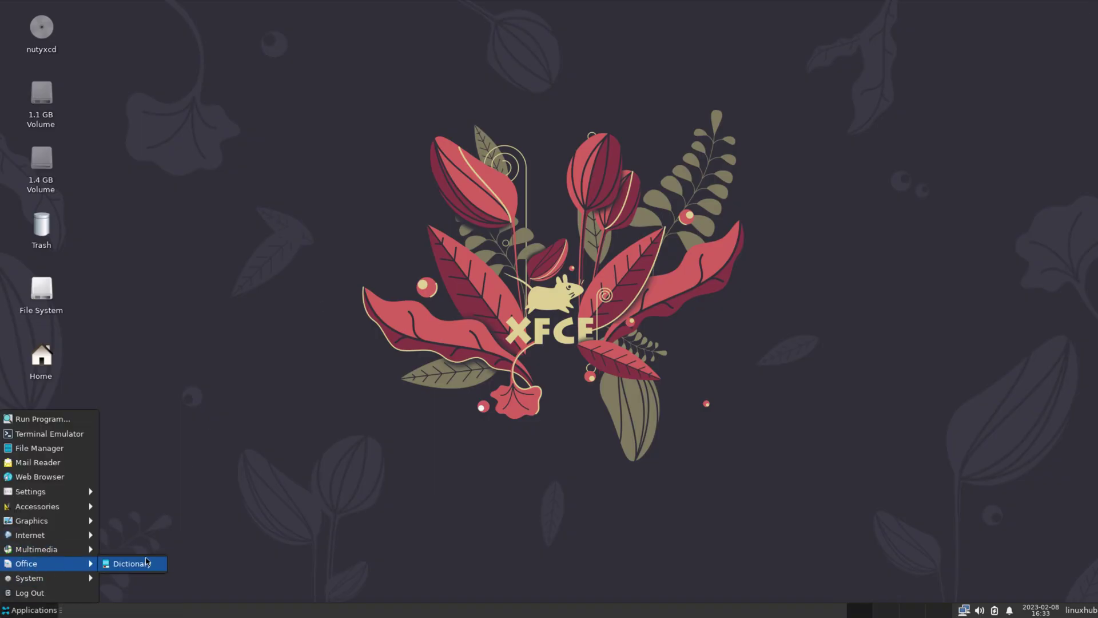
pyautogui.click(147, 562)
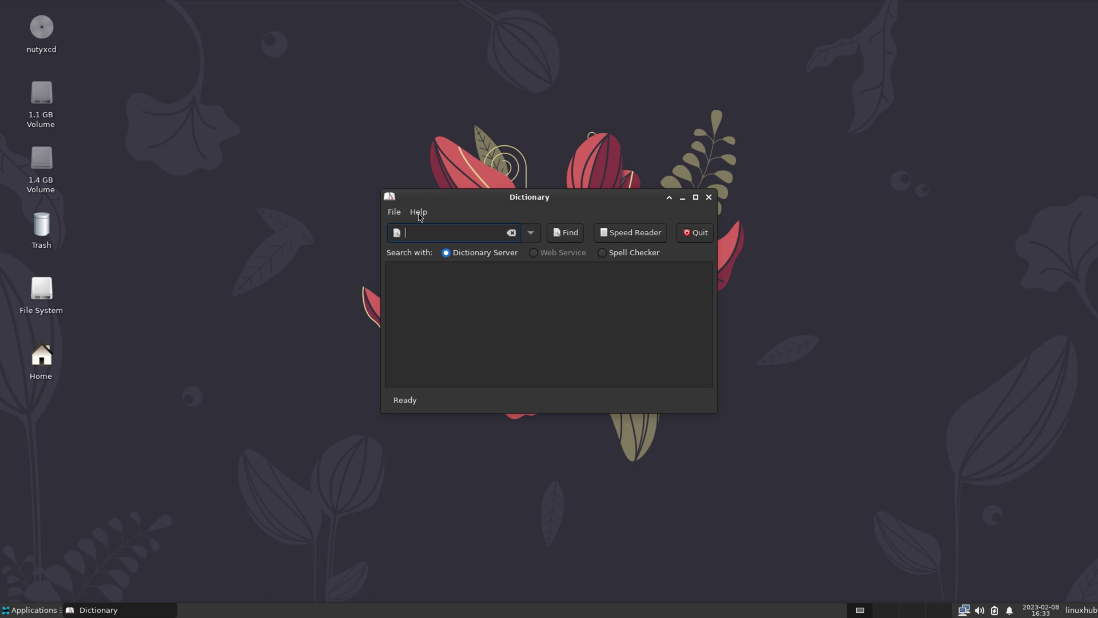
pyautogui.click(418, 212)
pyautogui.click(424, 225)
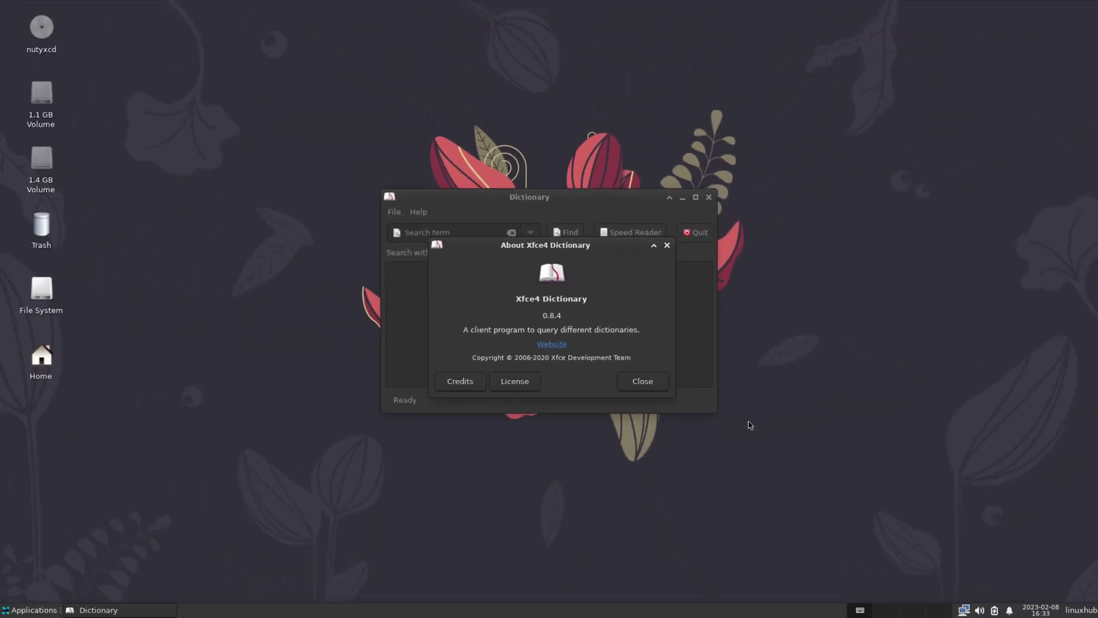
pyautogui.click(655, 382)
pyautogui.click(709, 197)
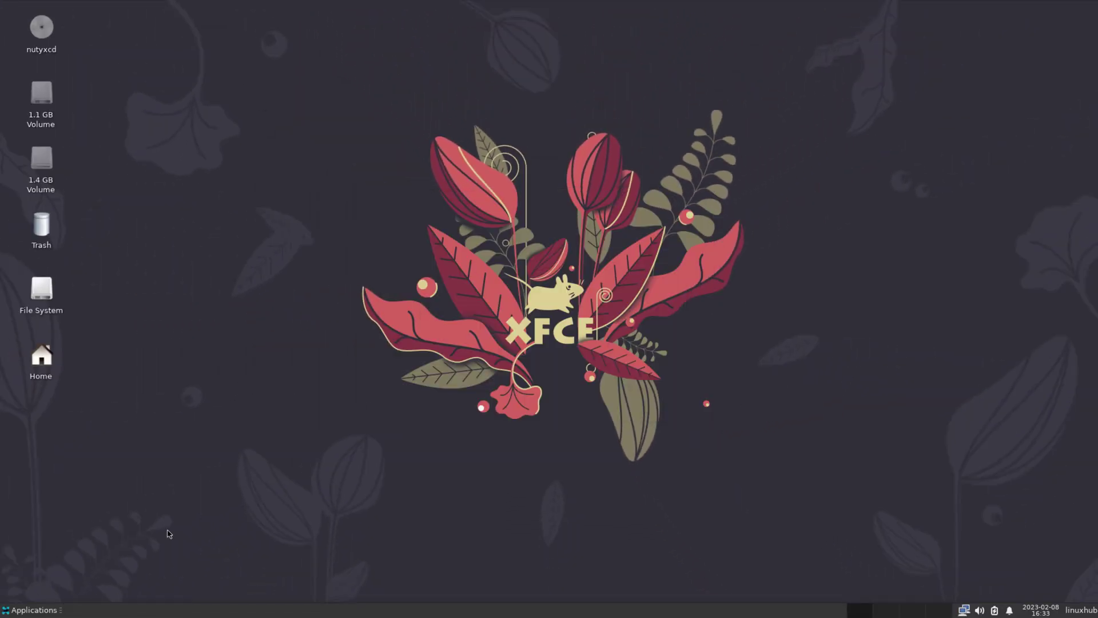
# - Try launching GParted, then cancel its authentication request
pyautogui.click(35, 610)
pyautogui.moveTo(48, 584)
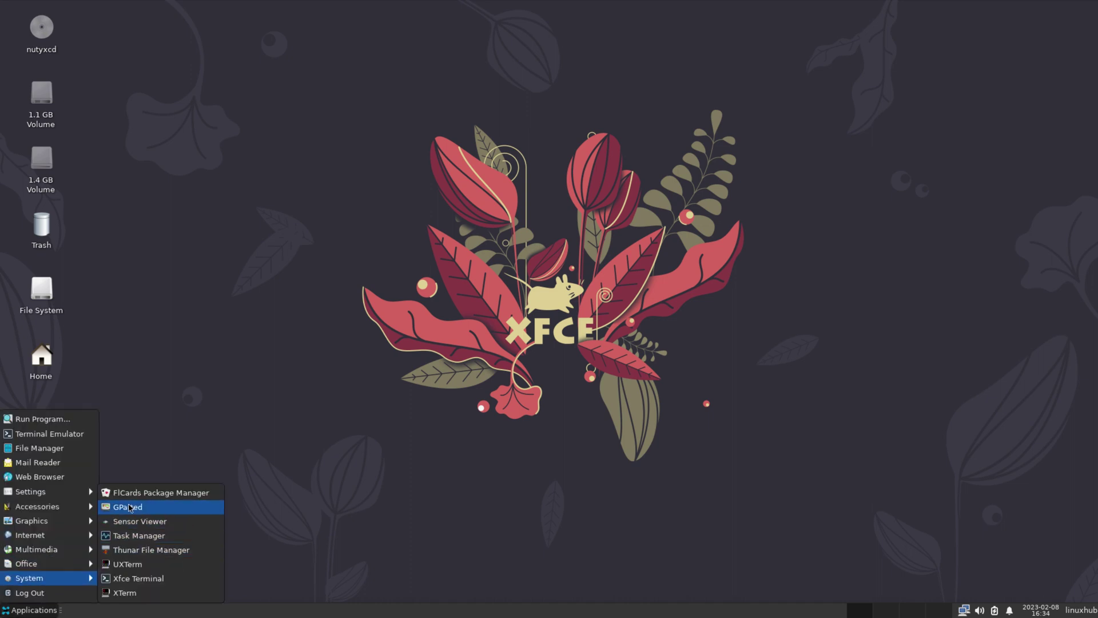
pyautogui.click(127, 507)
pyautogui.press('Escape')
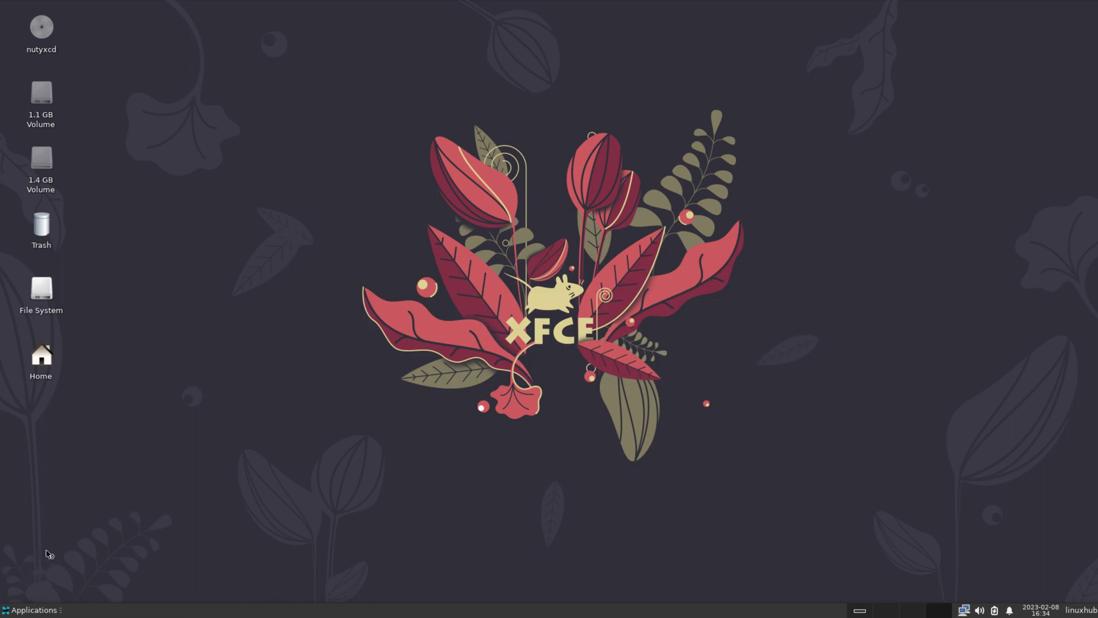
# - Launch FlCards Package Manager from the System category
pyautogui.click(12, 615)
pyautogui.moveTo(67, 583)
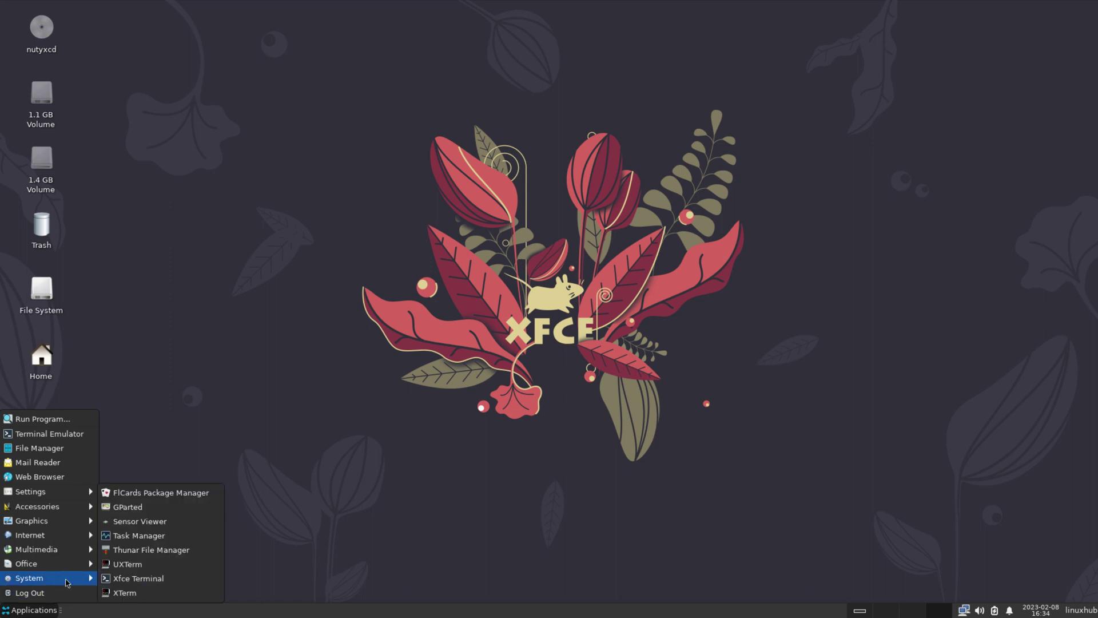
pyautogui.click(197, 493)
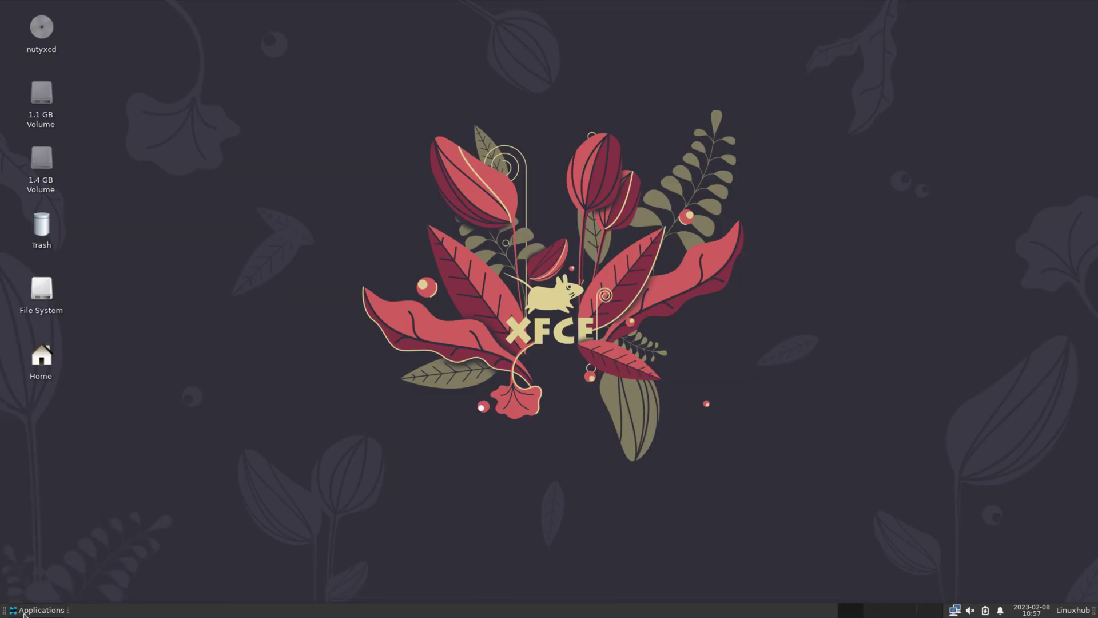
pyautogui.click(38, 610)
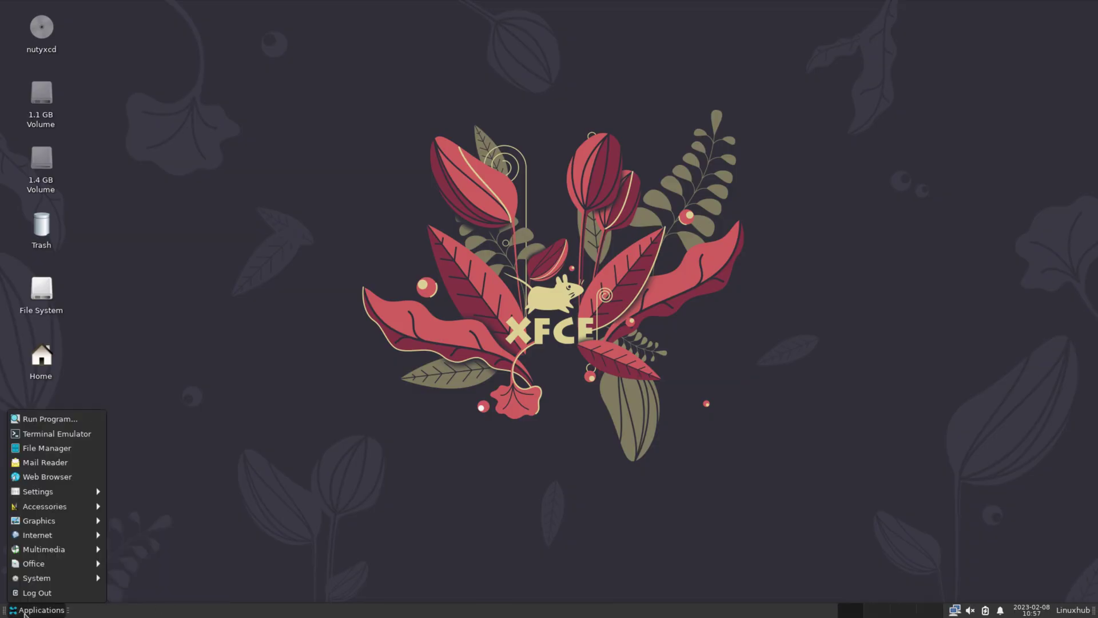
pyautogui.moveTo(74, 579)
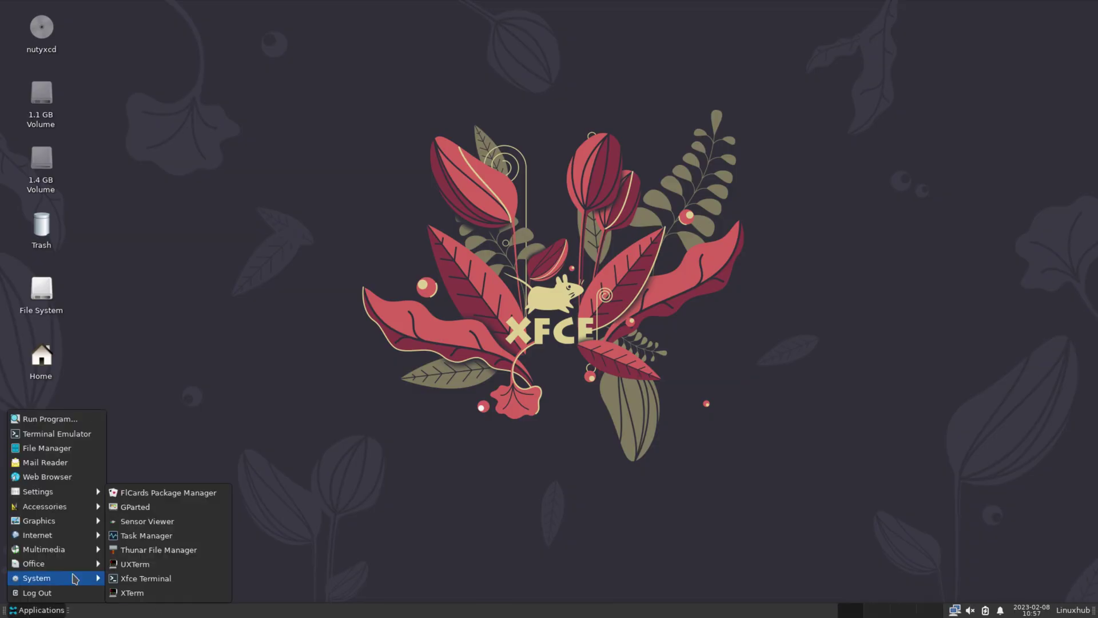
# - Open FlCards maximized, search 'hto' to show htop, and sync the package database
pyautogui.click(180, 494)
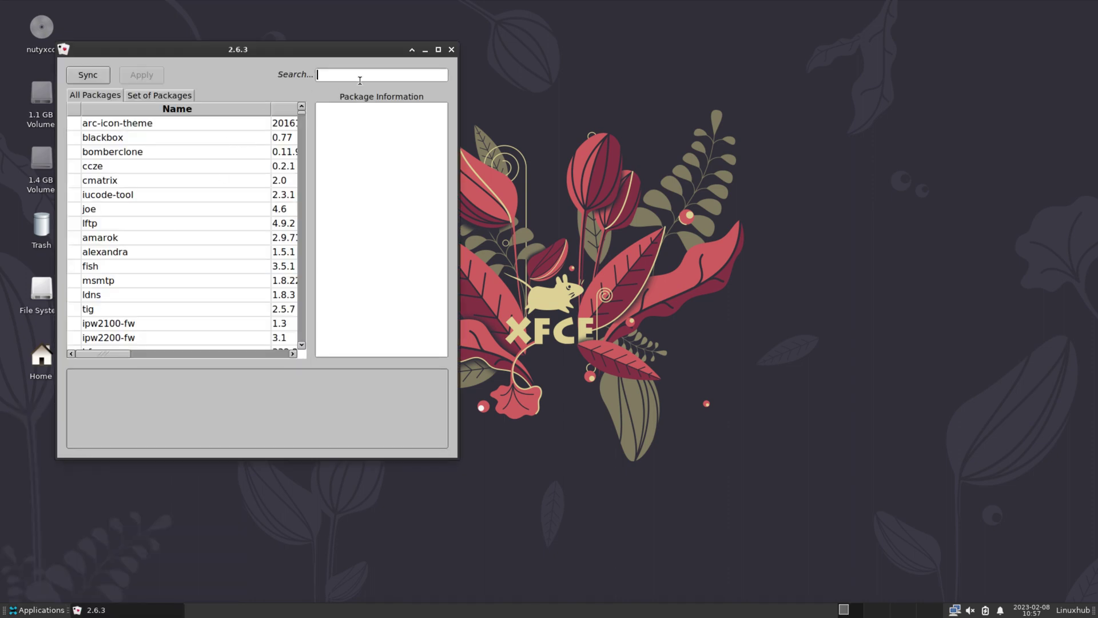
pyautogui.doubleClick(318, 56)
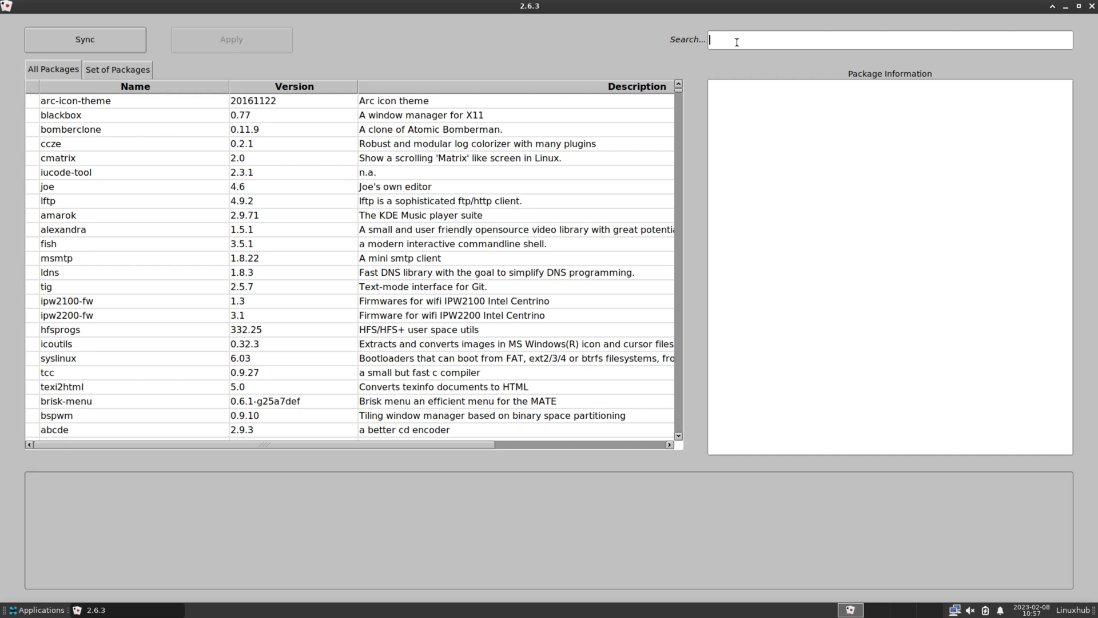
pyautogui.write('htop')
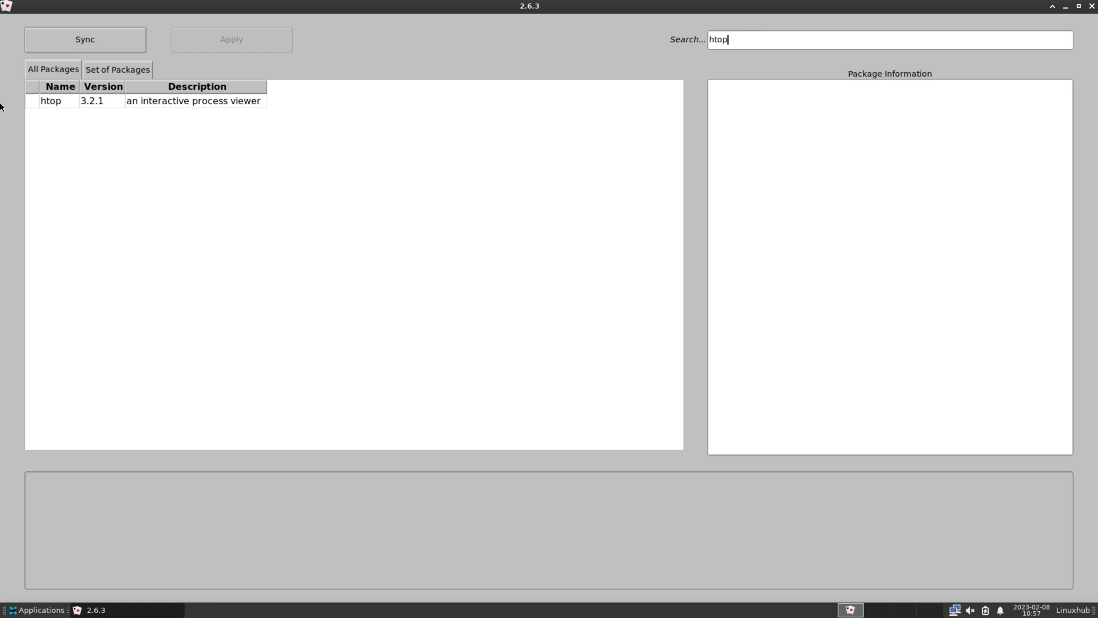
pyautogui.click(56, 101)
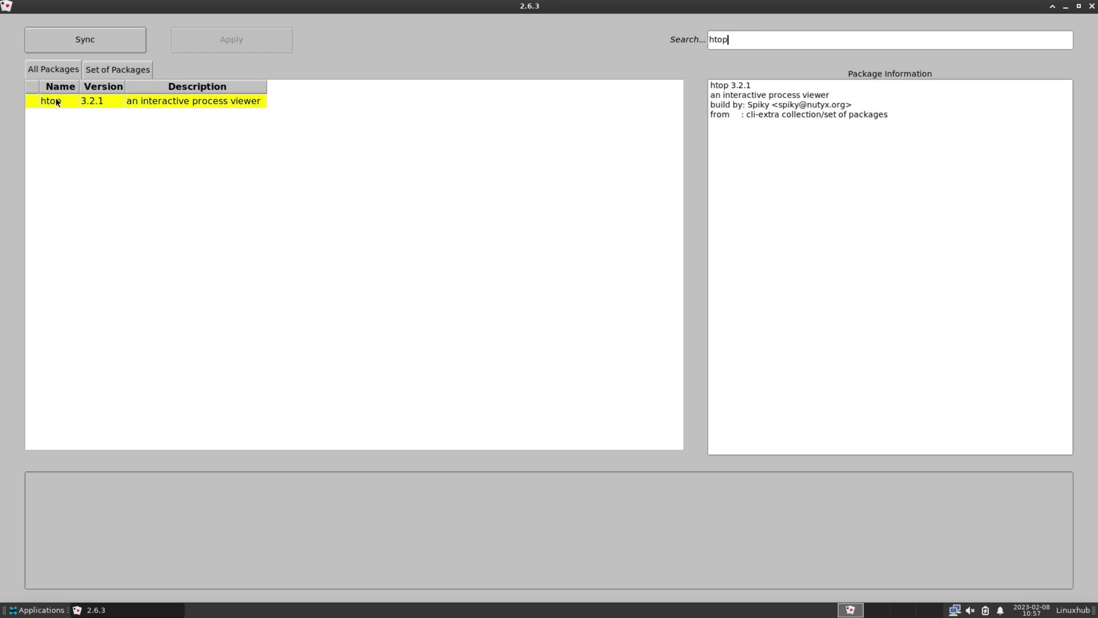
pyautogui.click(76, 39)
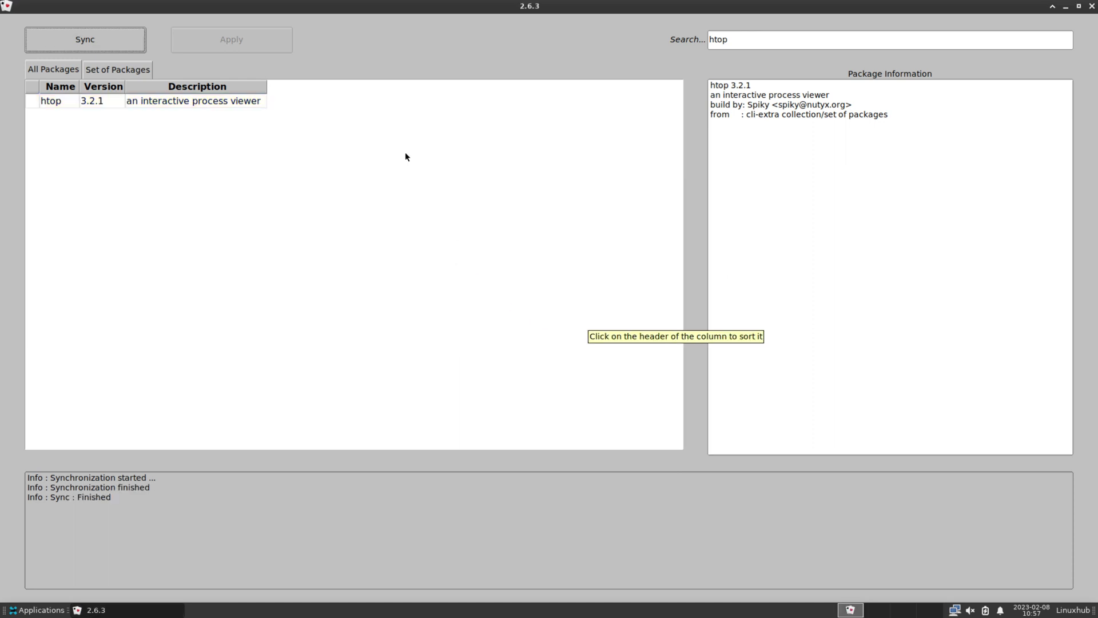
# - Mark htop for install, sync again and apply, which fails with 'package does not exist'
pyautogui.click(178, 103)
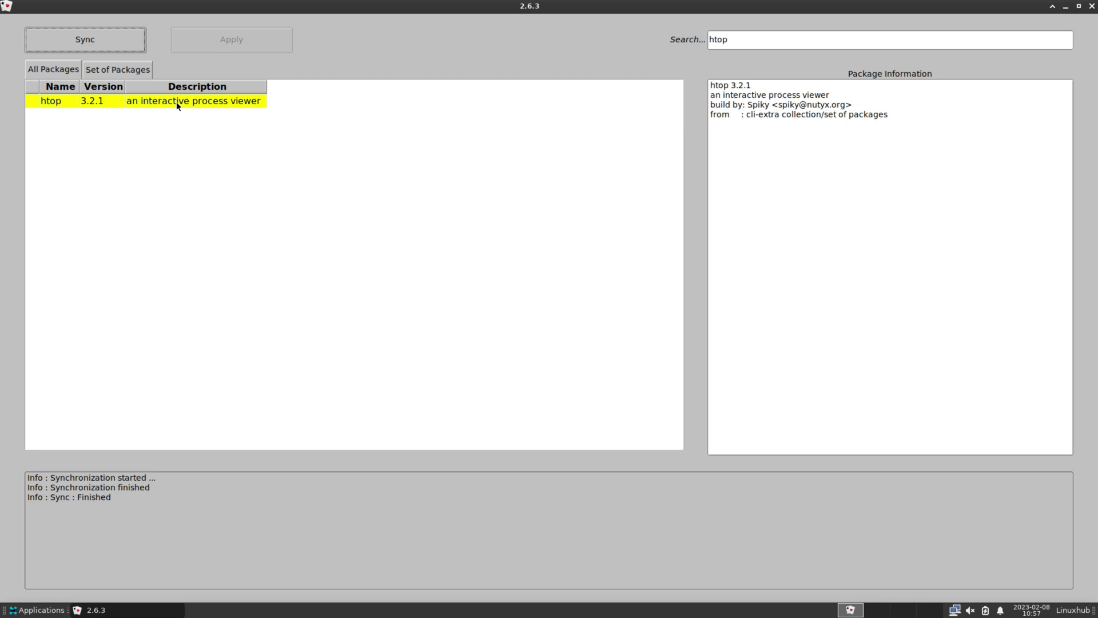
pyautogui.rightClick(177, 104)
pyautogui.click(192, 109)
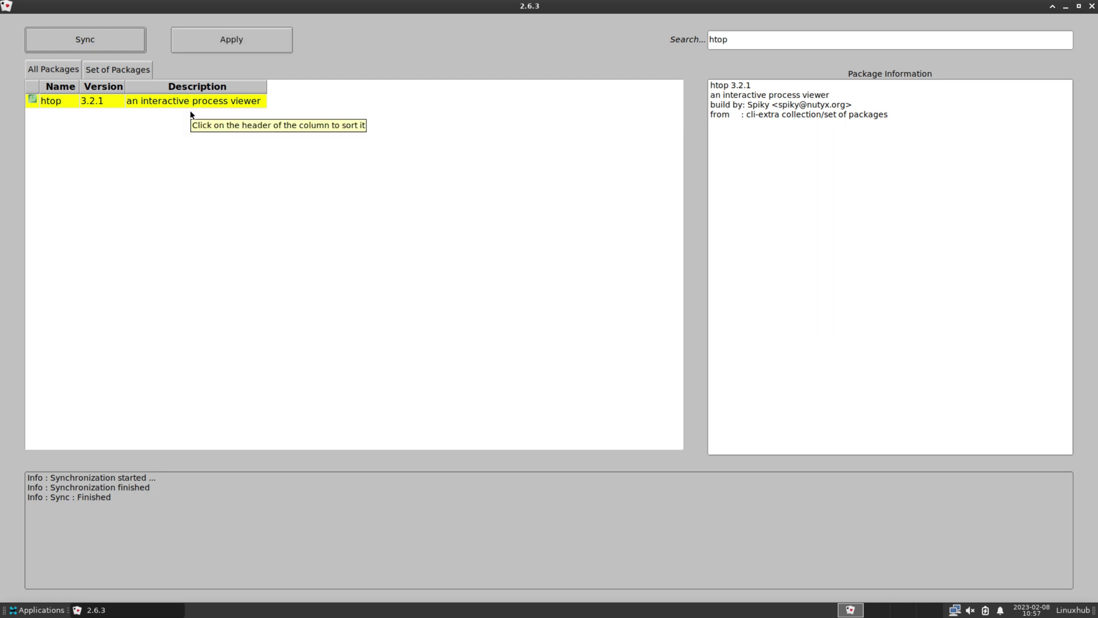
pyautogui.click(76, 36)
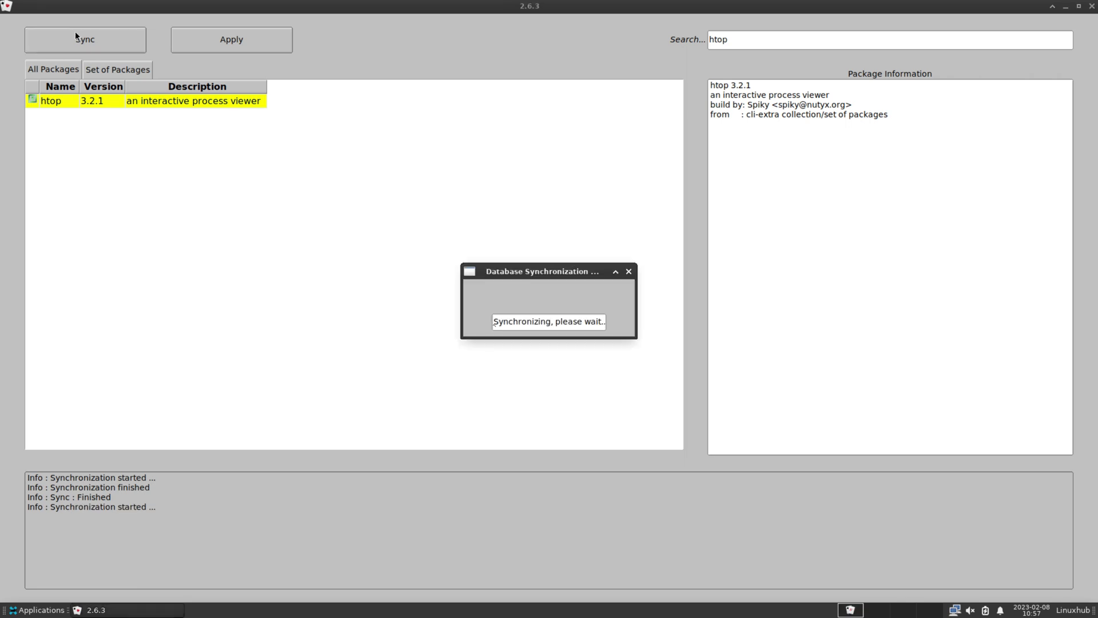
pyautogui.tripleClick(543, 321)
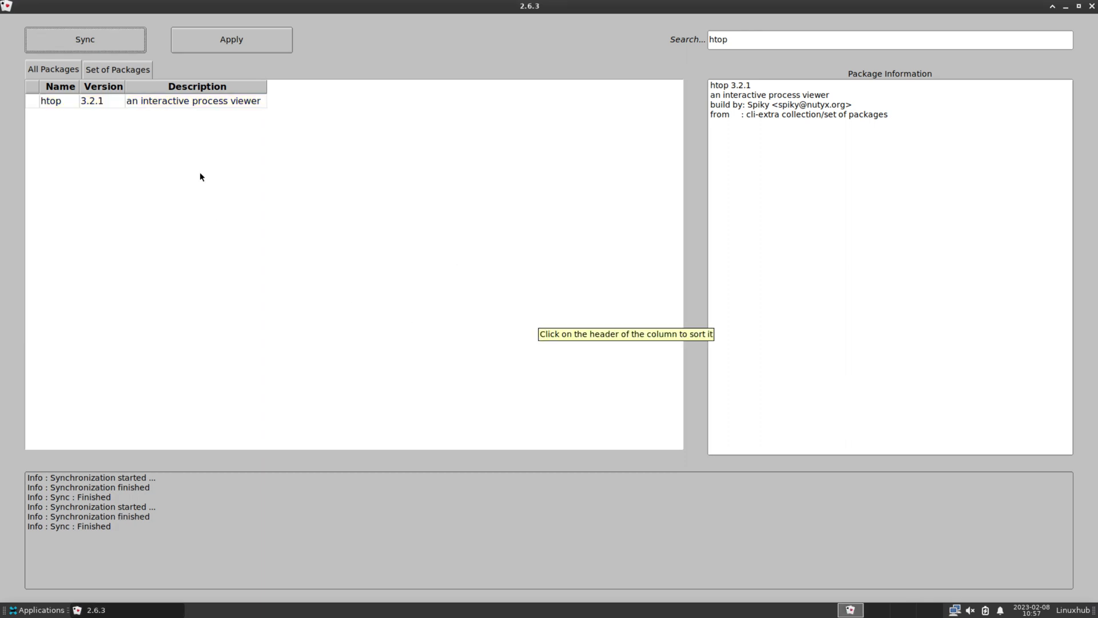
pyautogui.click(170, 103)
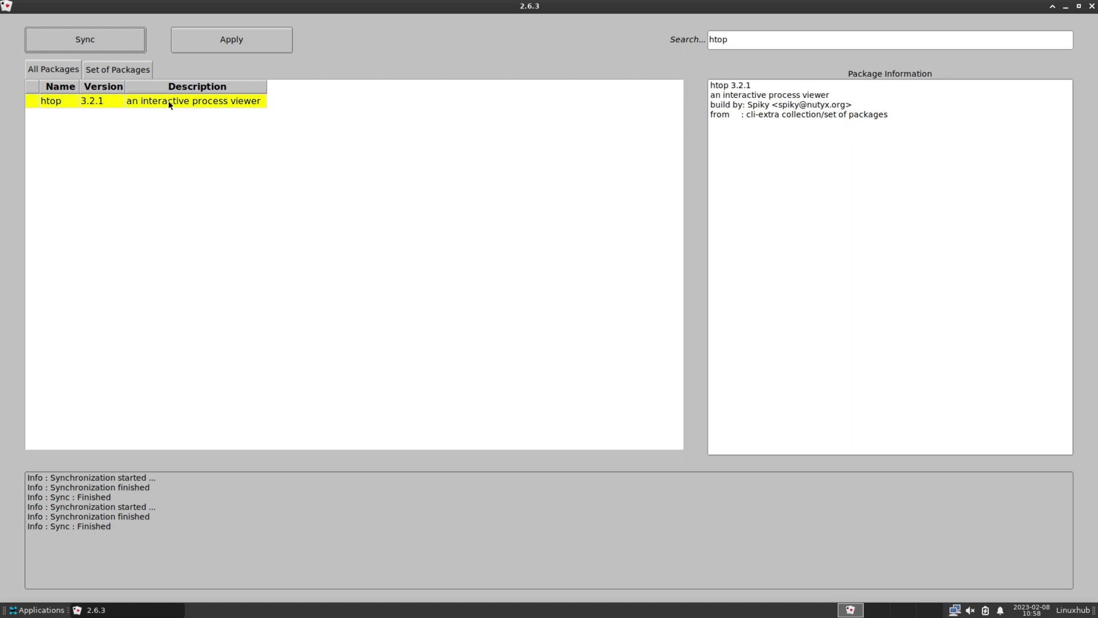
pyautogui.click(232, 40)
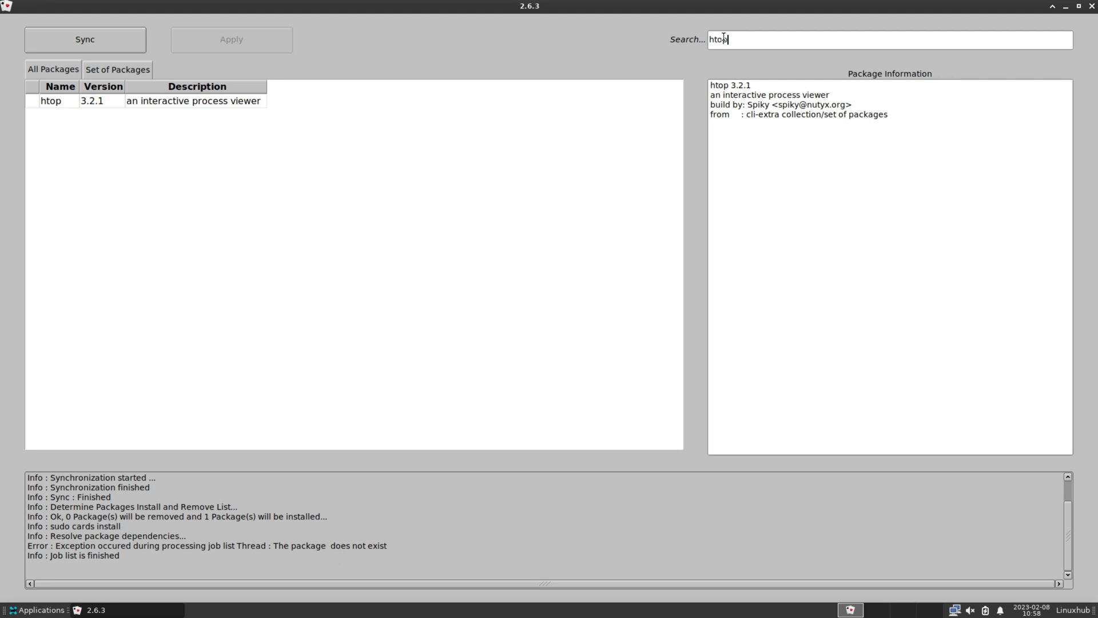
pyautogui.hotkey('ctrl', 'a')
# - Search neofetch, inspect its 7.1.0 details and actions, then close FlCards
pyautogui.write('neof')
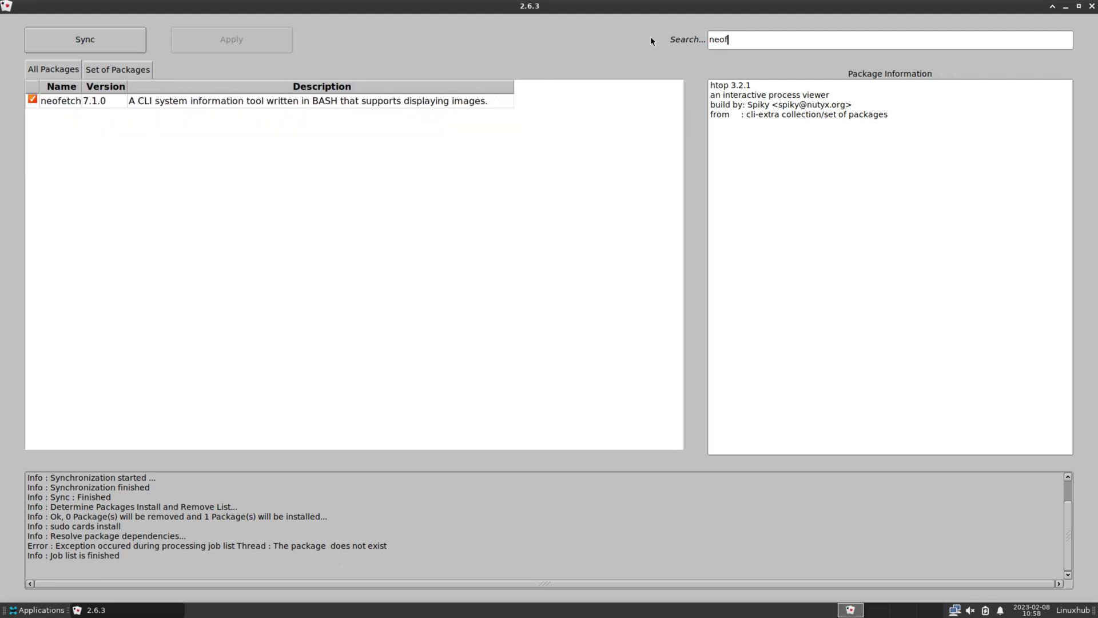
pyautogui.write('etch')
pyautogui.click(51, 102)
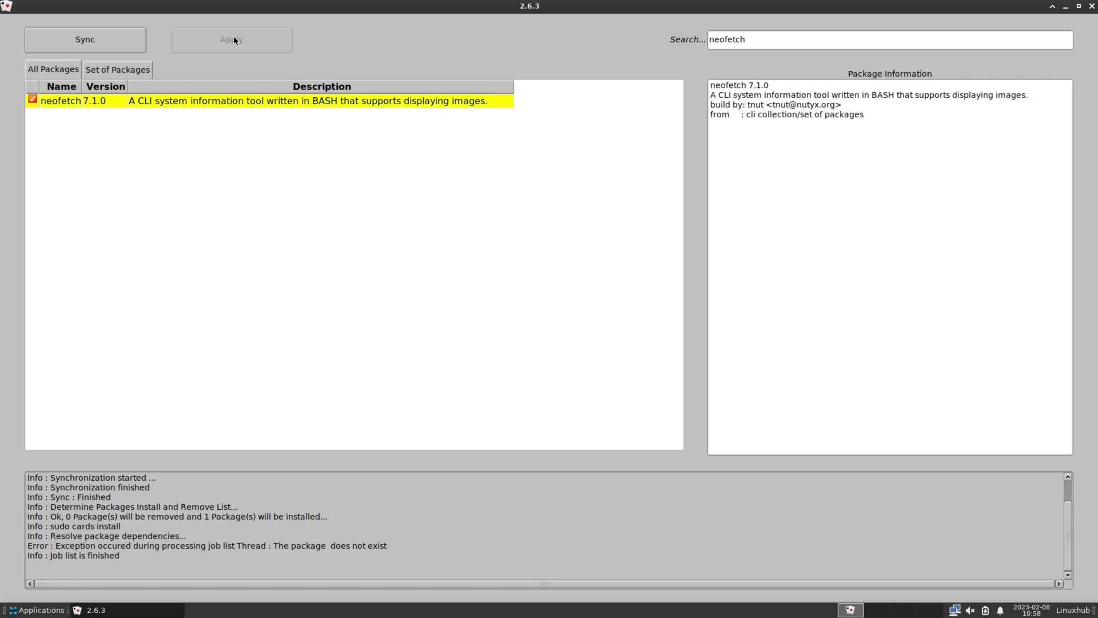
pyautogui.rightClick(149, 104)
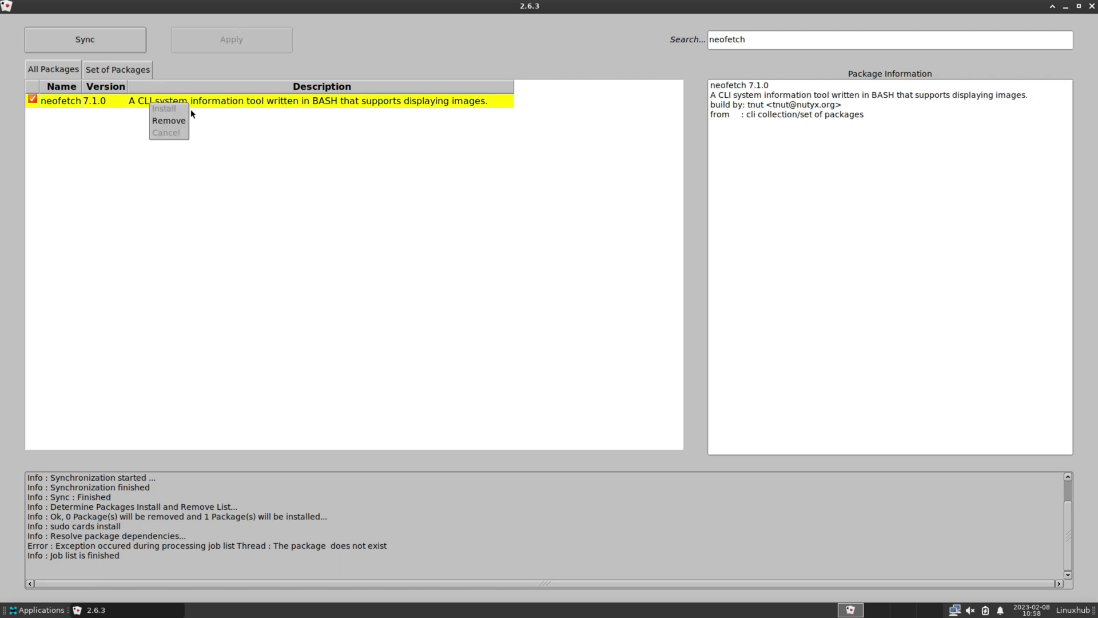
pyautogui.click(248, 125)
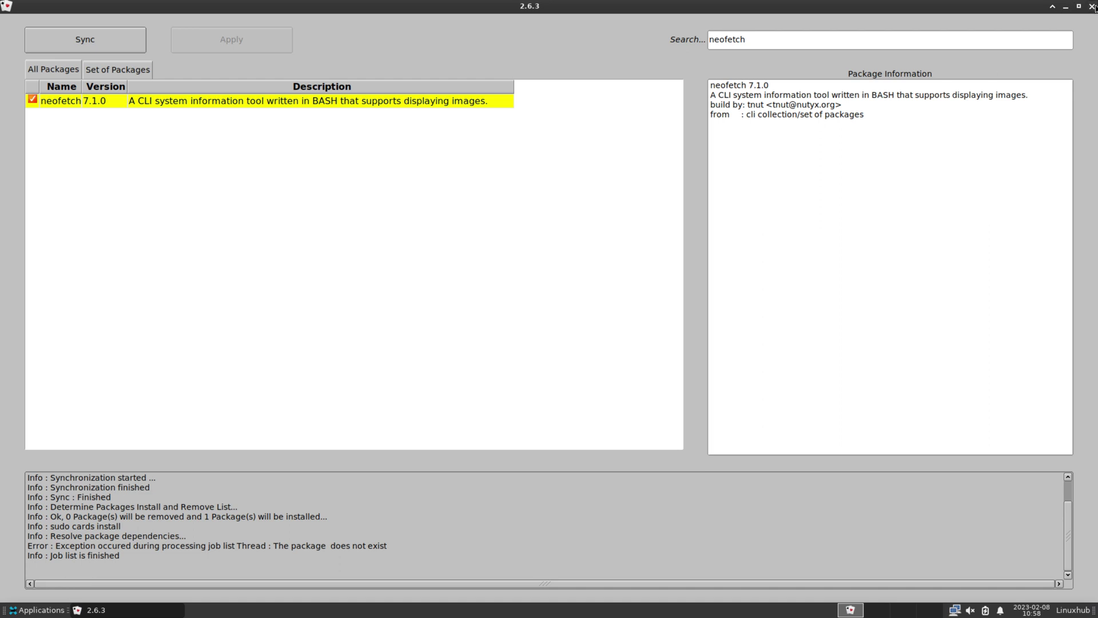
pyautogui.click(1093, 6)
pyautogui.click(23, 611)
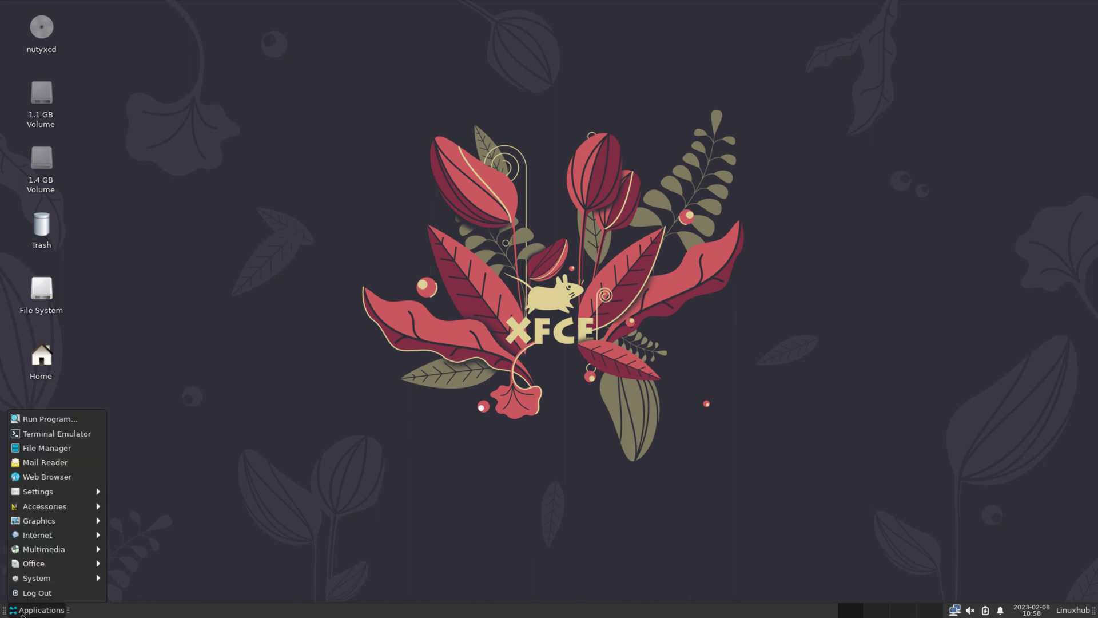
# - Launch Xfce Terminal maximized and run neofetch
pyautogui.moveTo(57, 578)
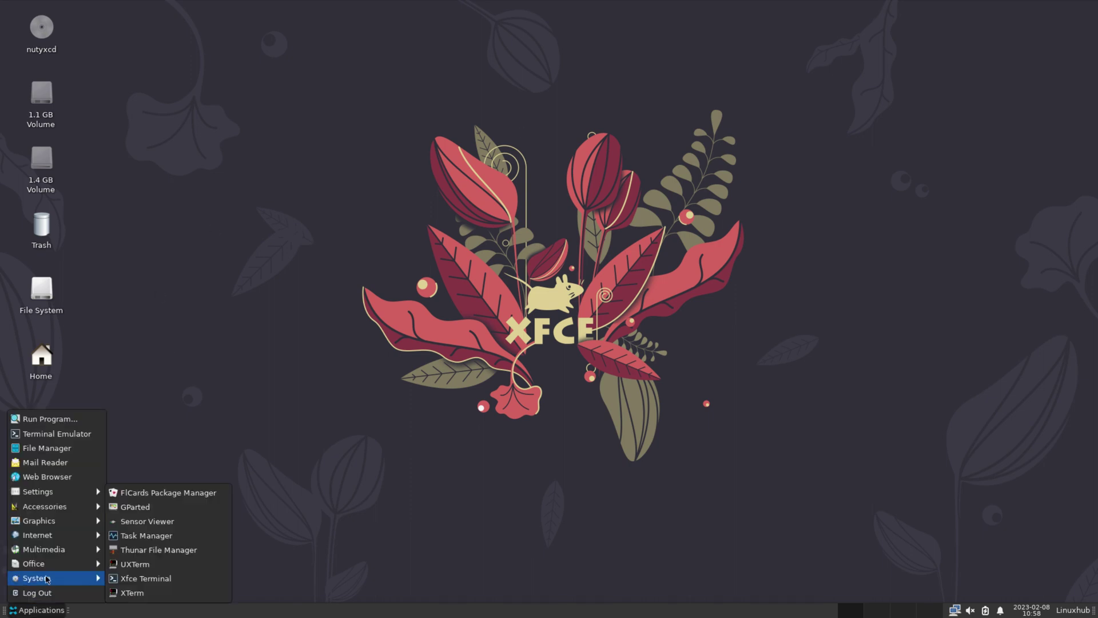
pyautogui.click(170, 581)
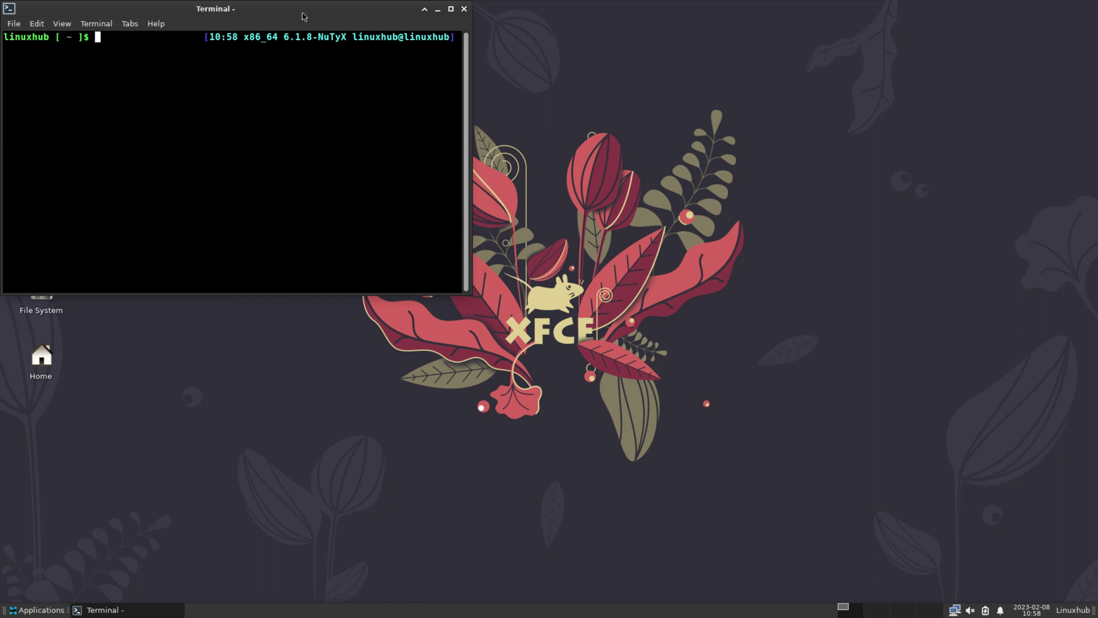
pyautogui.doubleClick(303, 14)
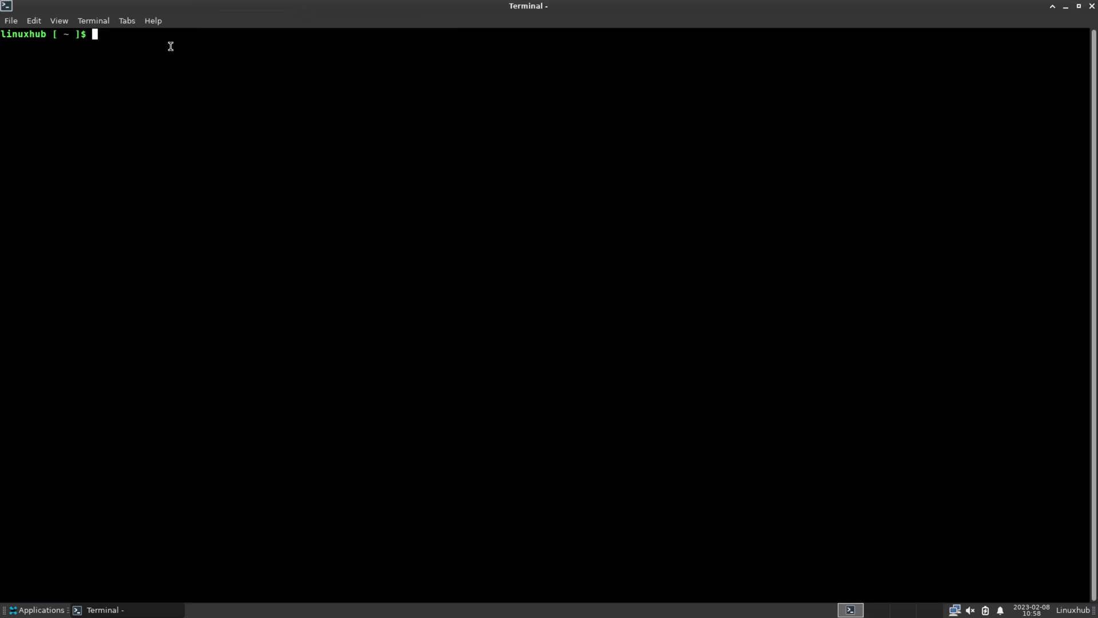
pyautogui.write('neofetch')
pyautogui.press('Return')
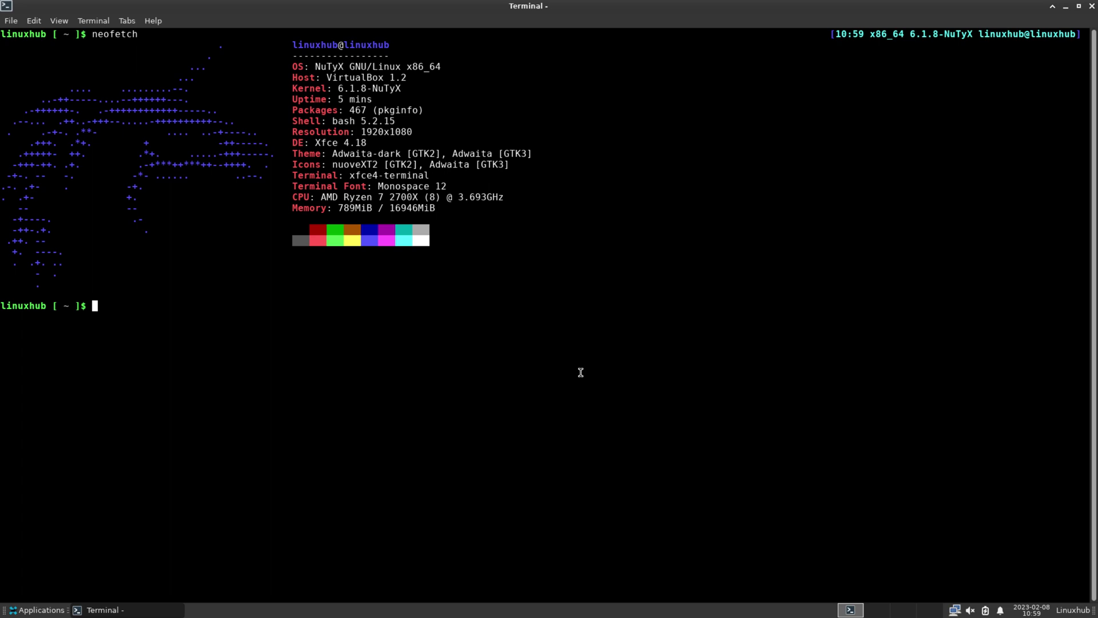
# - Enlarge the terminal text and highlight the OS and Kernel lines of the output
pyautogui.hotkey('ctrl', '+')
pyautogui.hotkey('ctrl', '+')
pyautogui.hotkey('ctrl', '+')
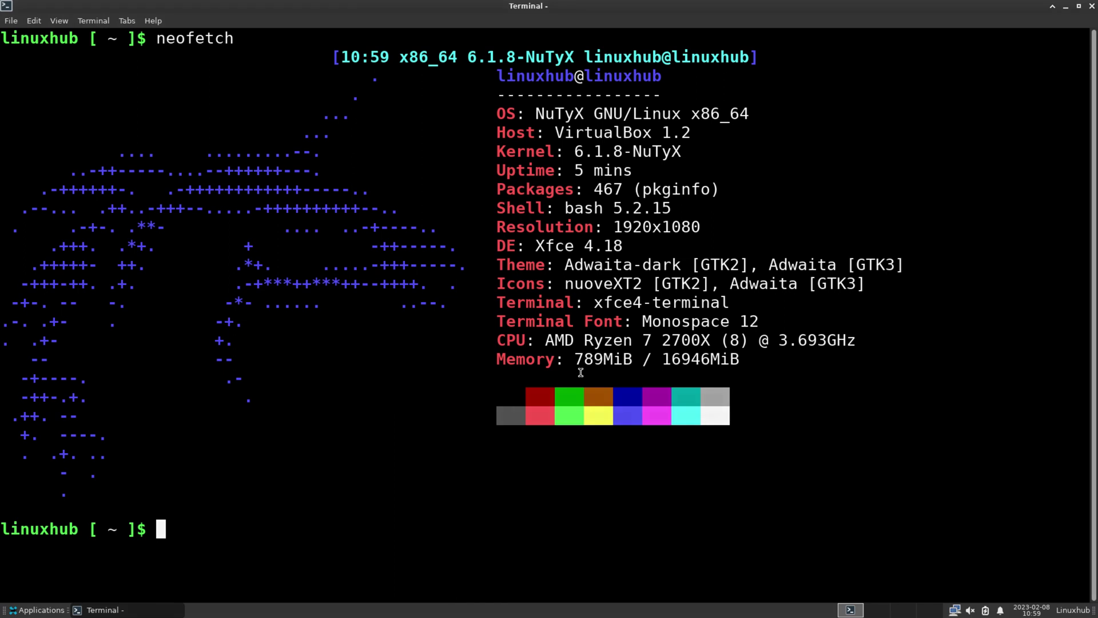
pyautogui.tripleClick(604, 115)
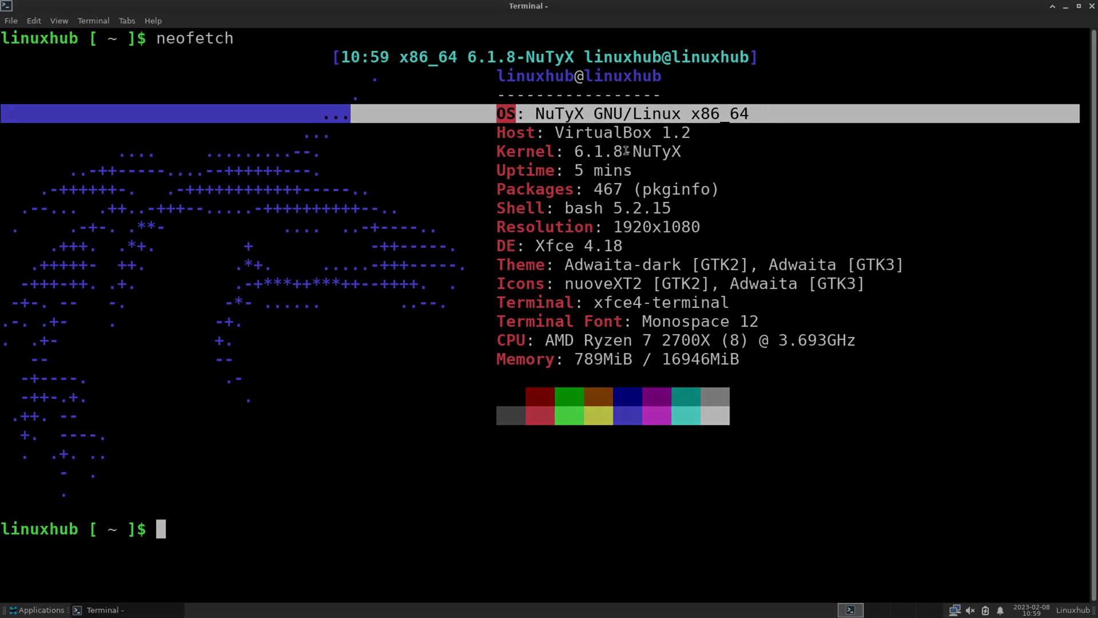
pyautogui.tripleClick(627, 151)
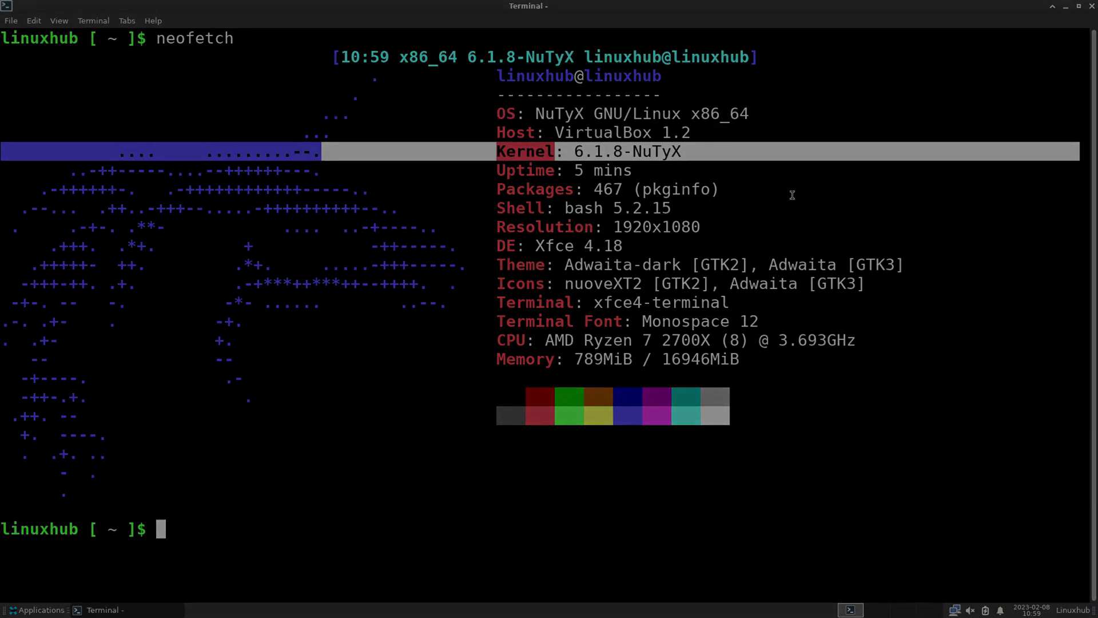
pyautogui.rightClick(134, 612)
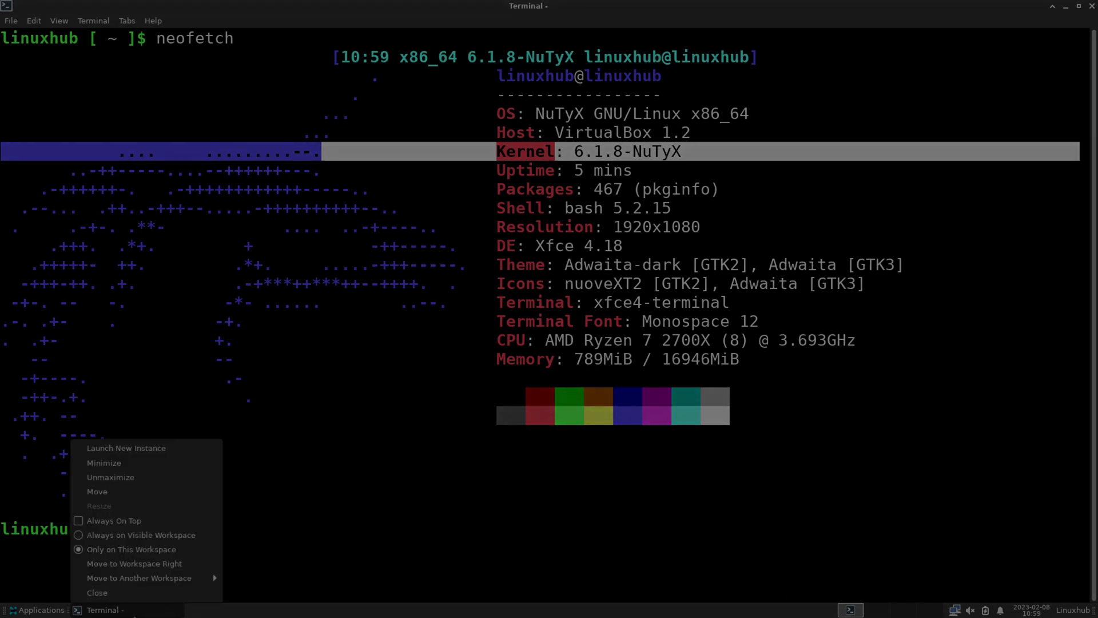